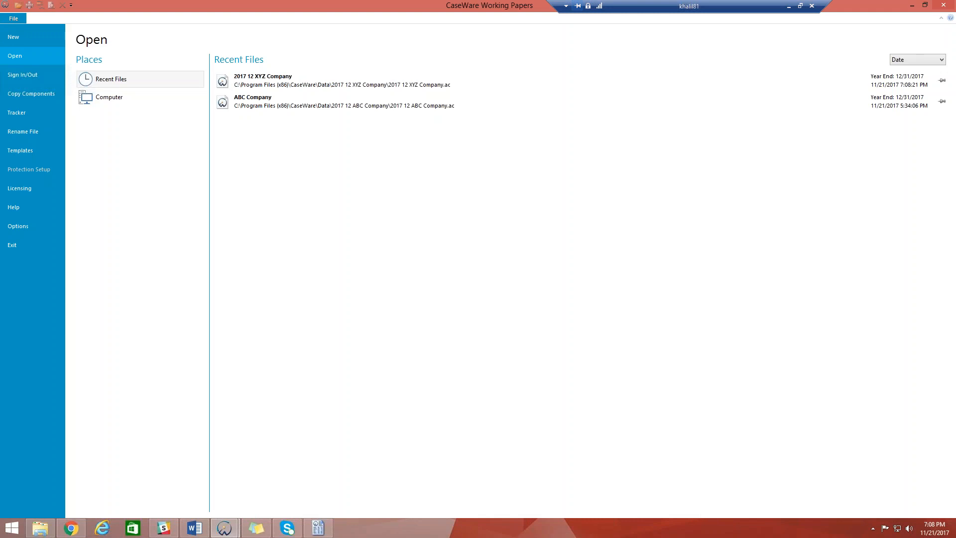
Step: Create a new file named 2017 12 XYZ Company based on the PEG Review and Compilation template
click(30, 37)
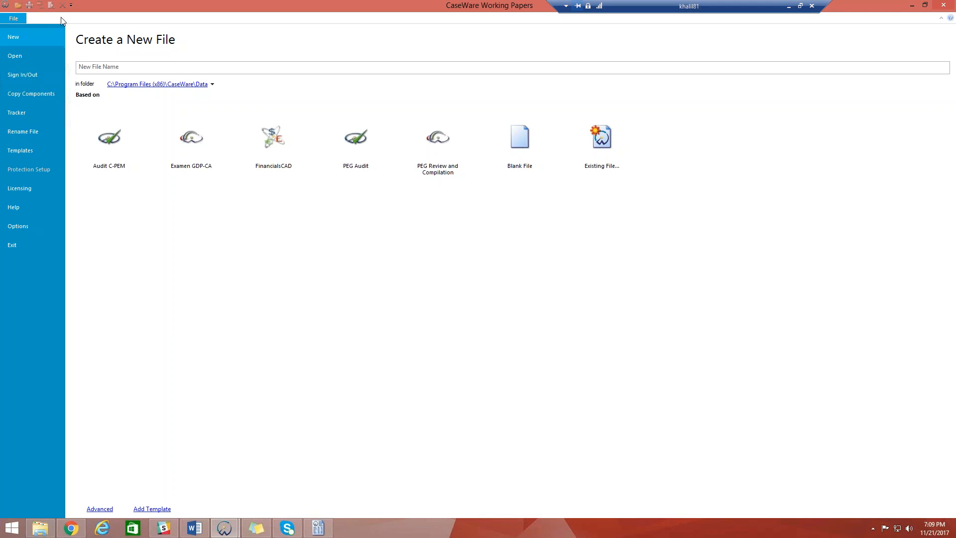
click(120, 67)
text(2017 12)
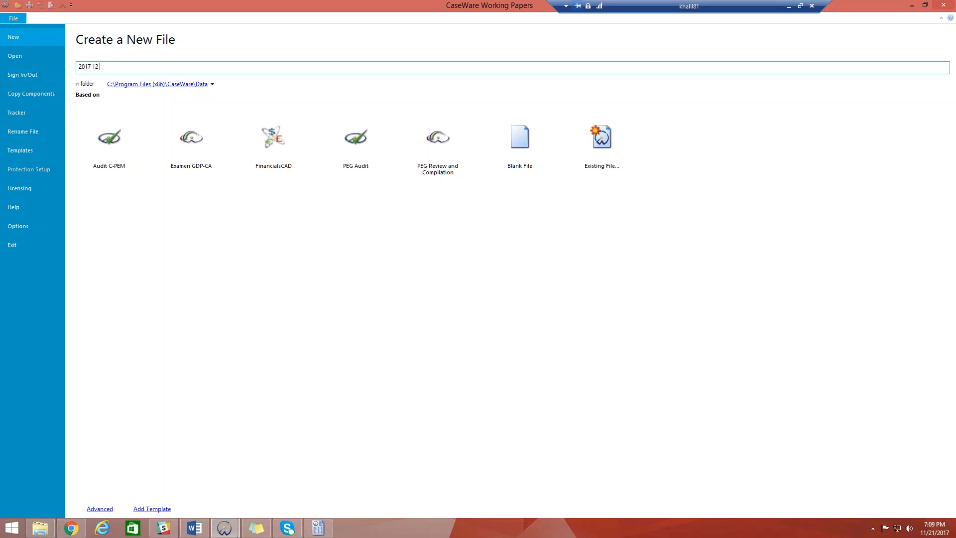
text( XYZ Compan)
click(432, 151)
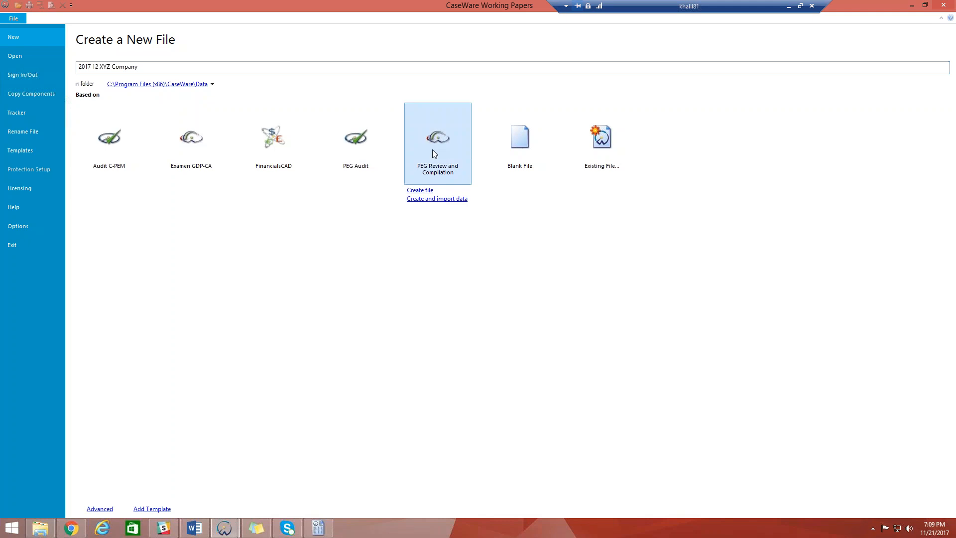
click(420, 191)
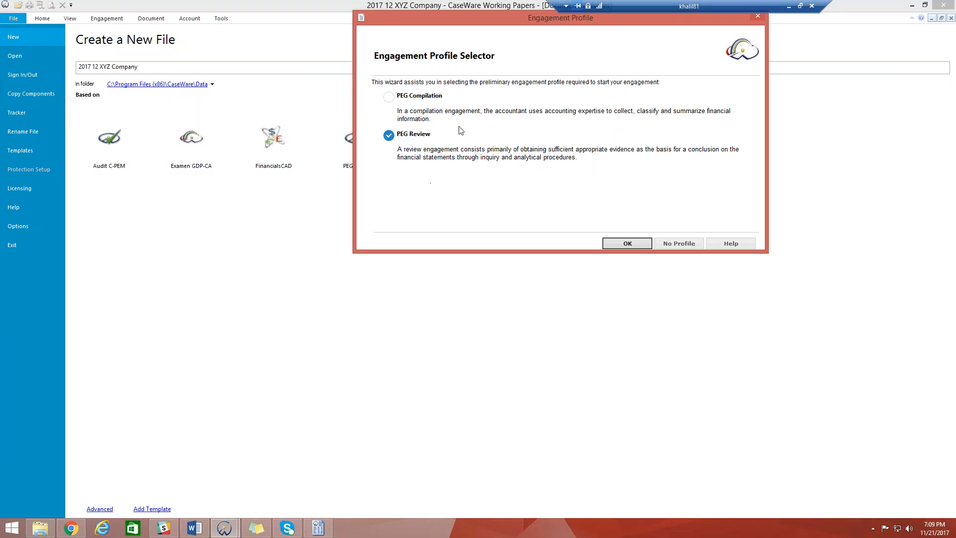
Step: Choose the PEG Review engagement profile and accept the engagement properties with yearly reporting dates ending 12/31/2017
key(ctrl)
click(444, 165)
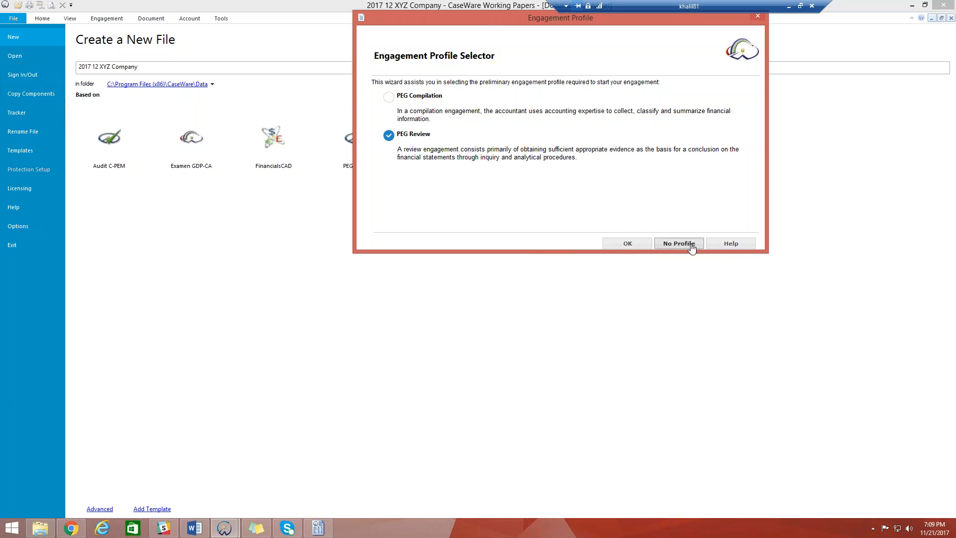
click(627, 243)
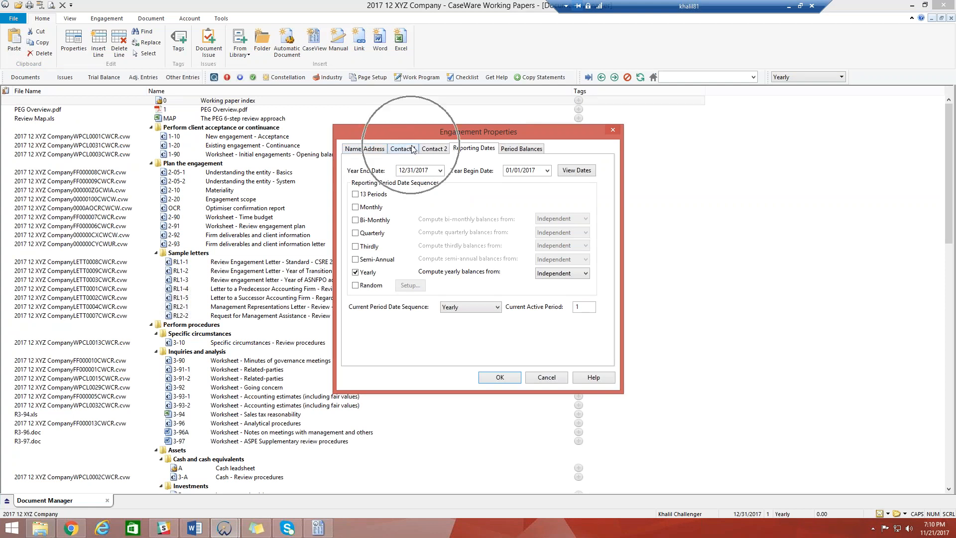
click(476, 148)
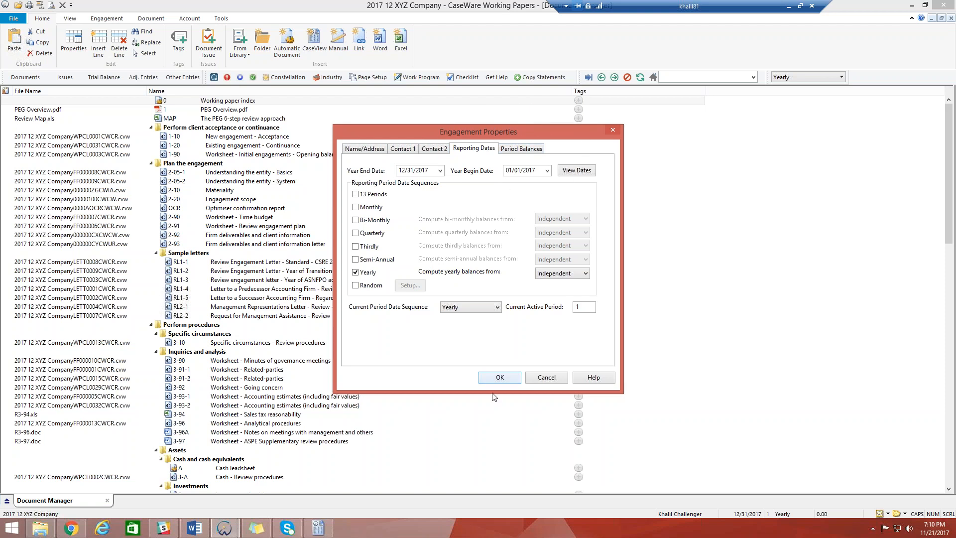
click(503, 377)
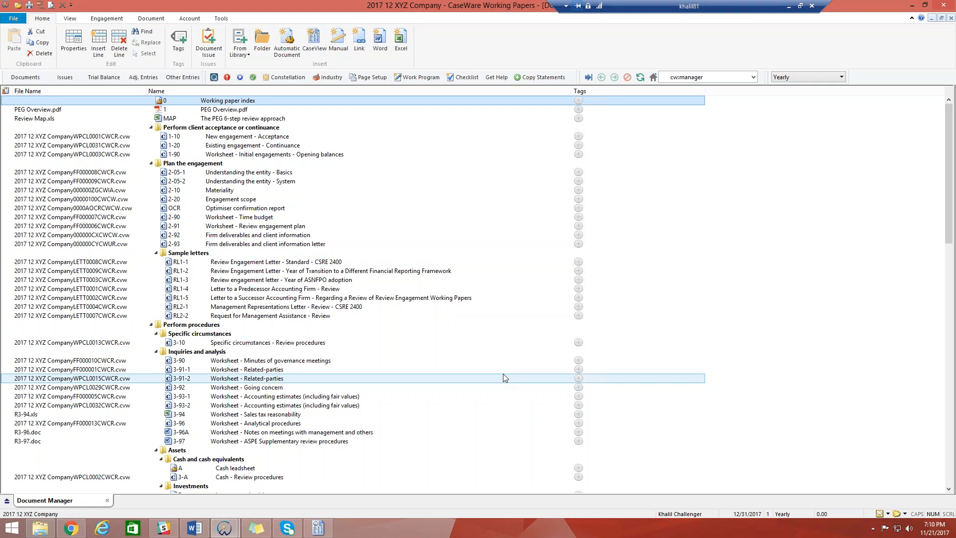
Step: Start copying components into the current file, using 2017 12 ABC Company.ac from the 2017 12 ABC Company folder as the source
click(15, 22)
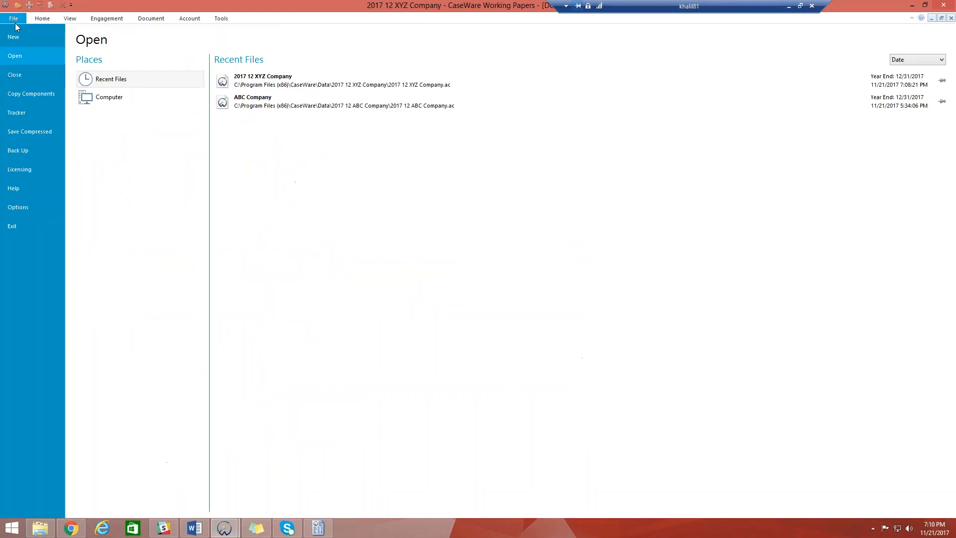
click(31, 97)
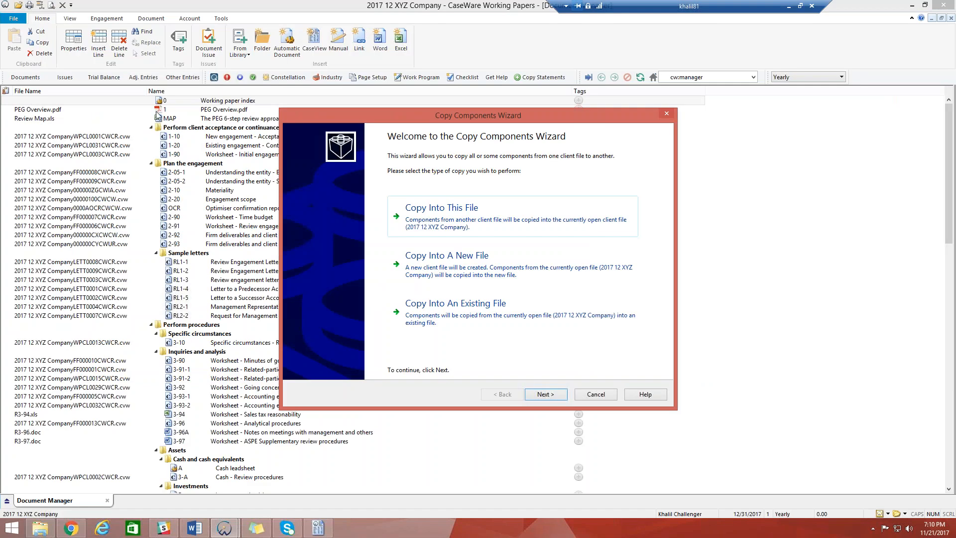
click(452, 220)
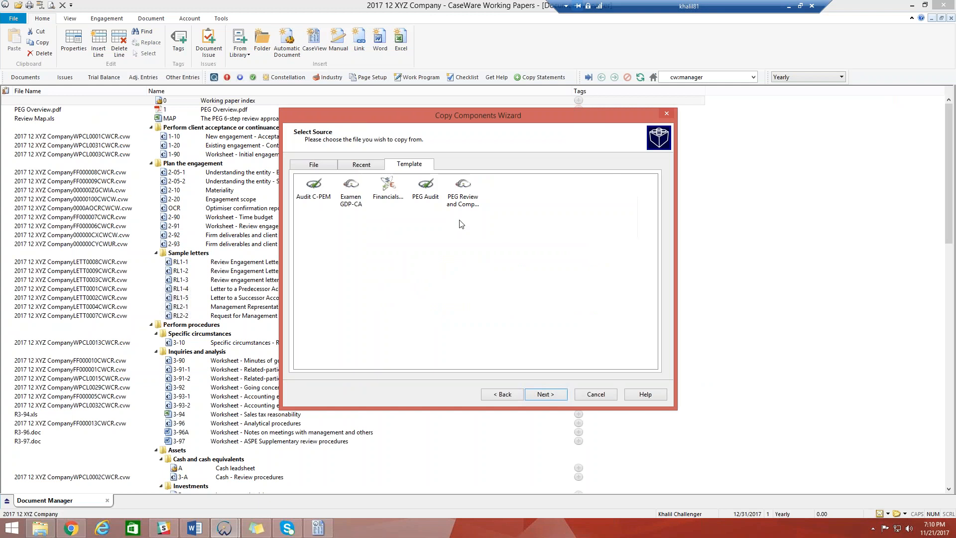
click(311, 165)
click(638, 197)
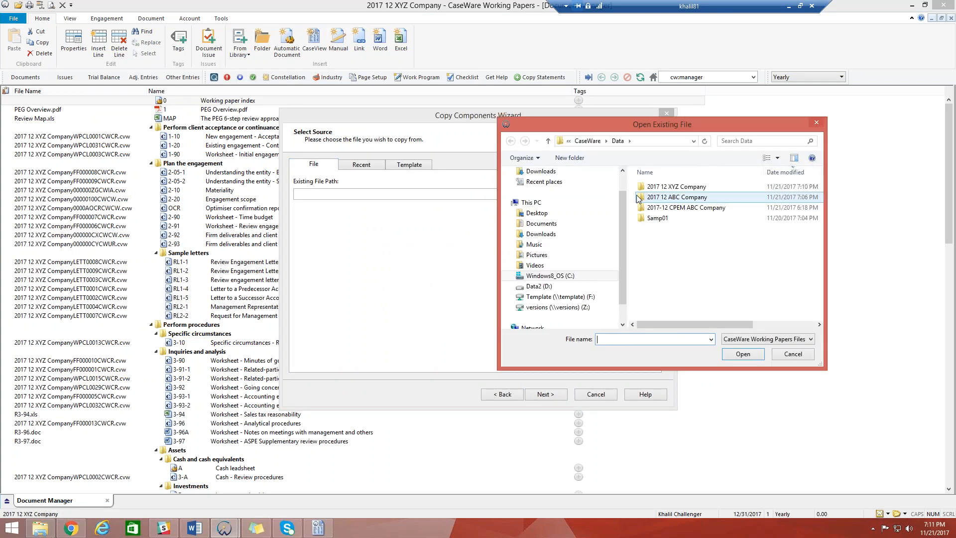
drag(659, 124, 425, 161)
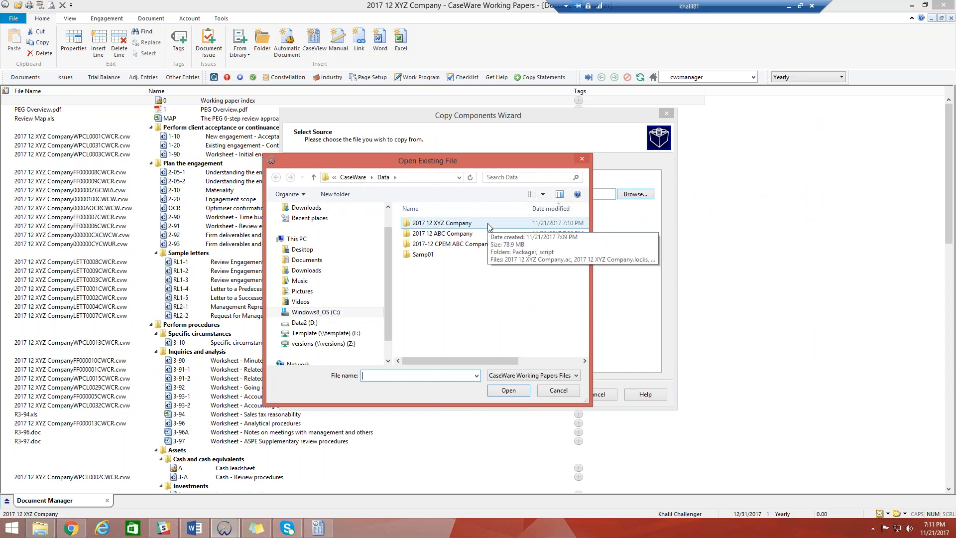
double_click(463, 233)
click(459, 244)
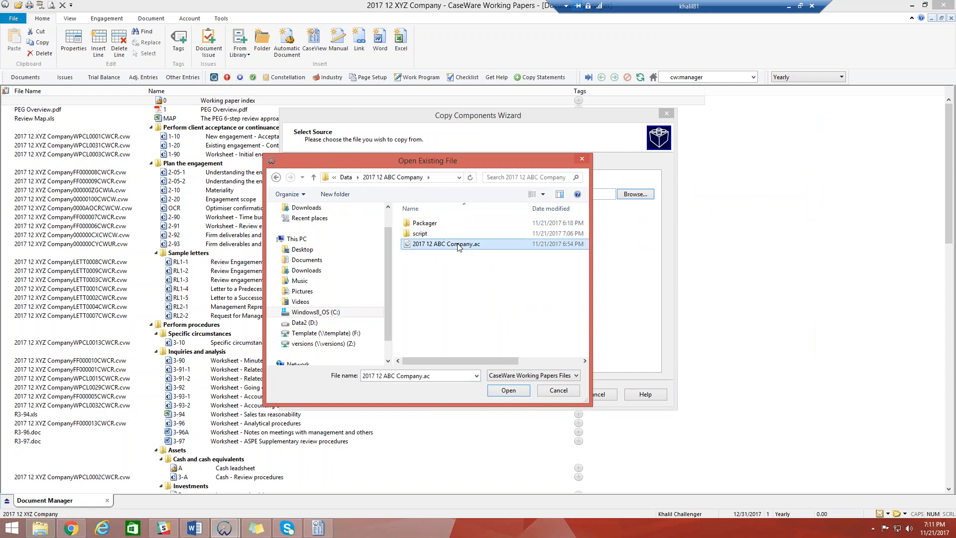
click(504, 391)
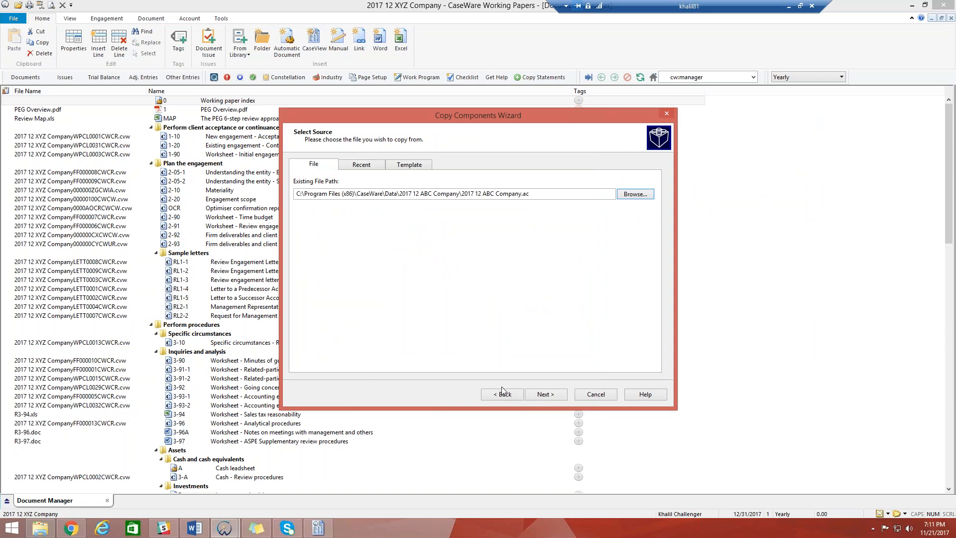
click(551, 394)
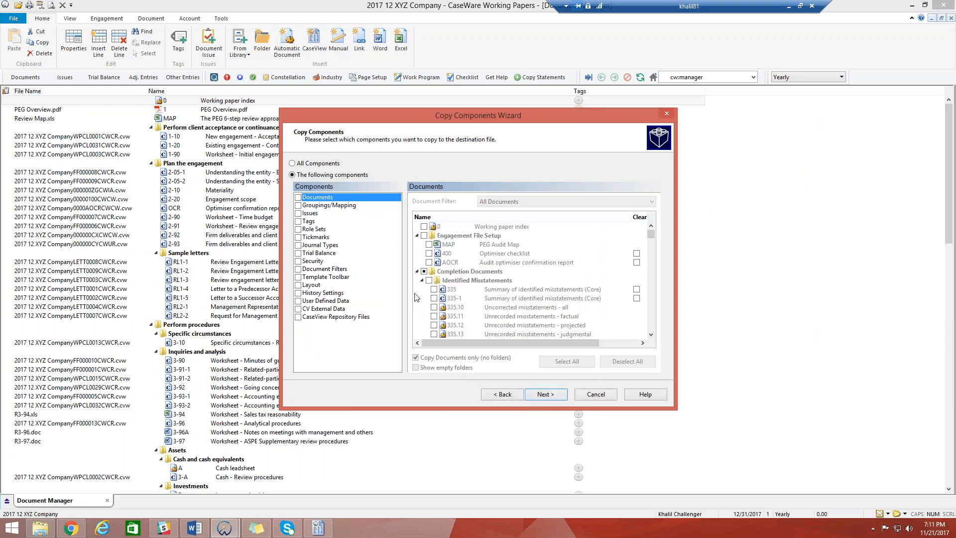
Step: Select only the Trial Balance component and complete the copy into the XYZ Company file
click(298, 253)
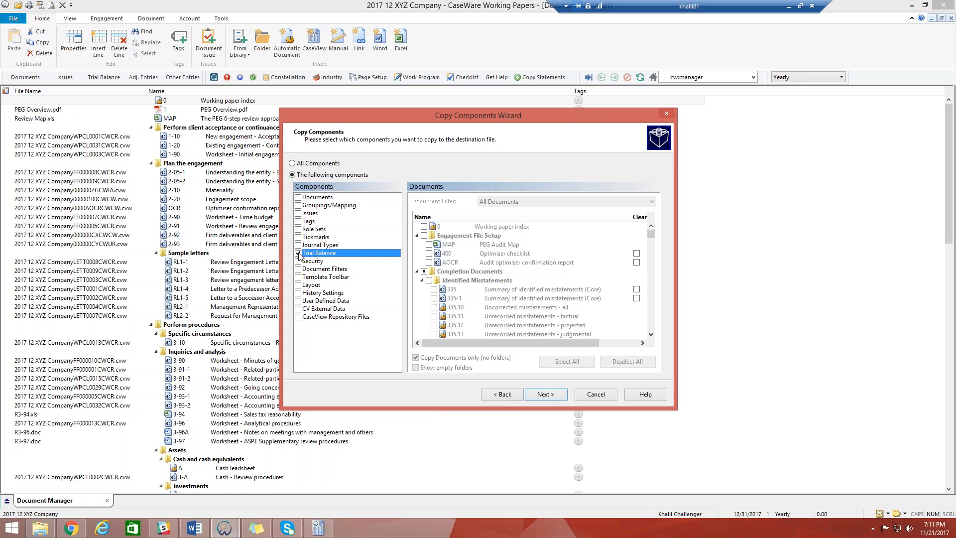
click(546, 395)
click(546, 394)
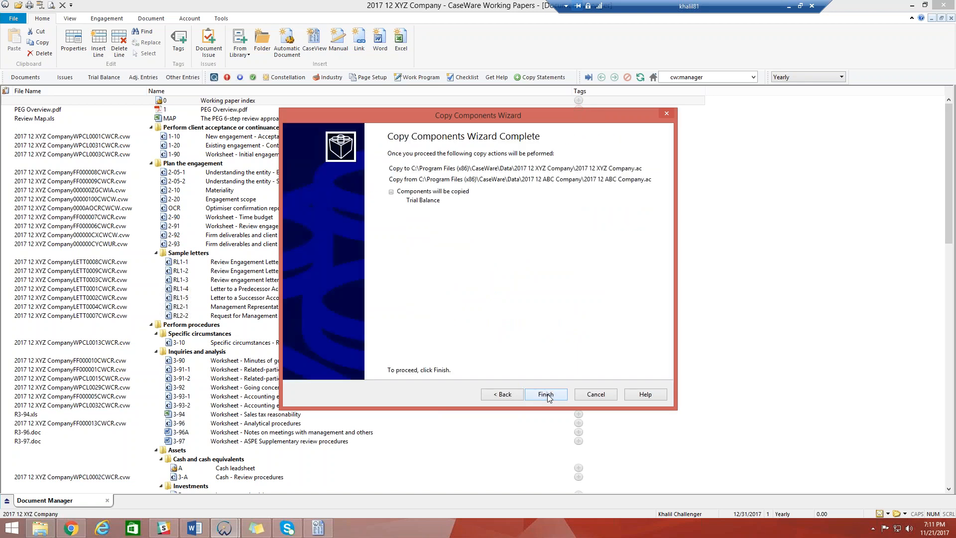
click(548, 397)
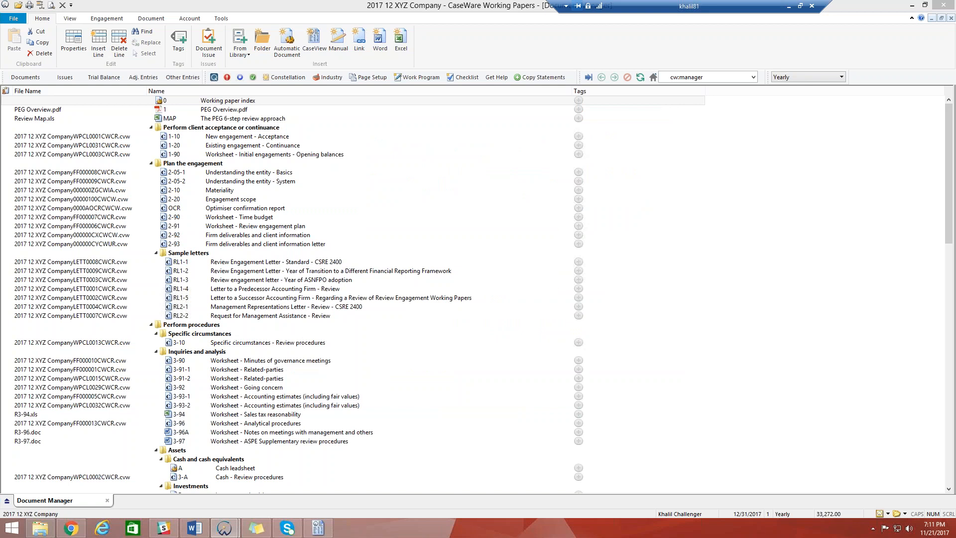
Step: Examine the adjustments, final and prior-year balances in the working trial balance, and return to the document list
click(104, 78)
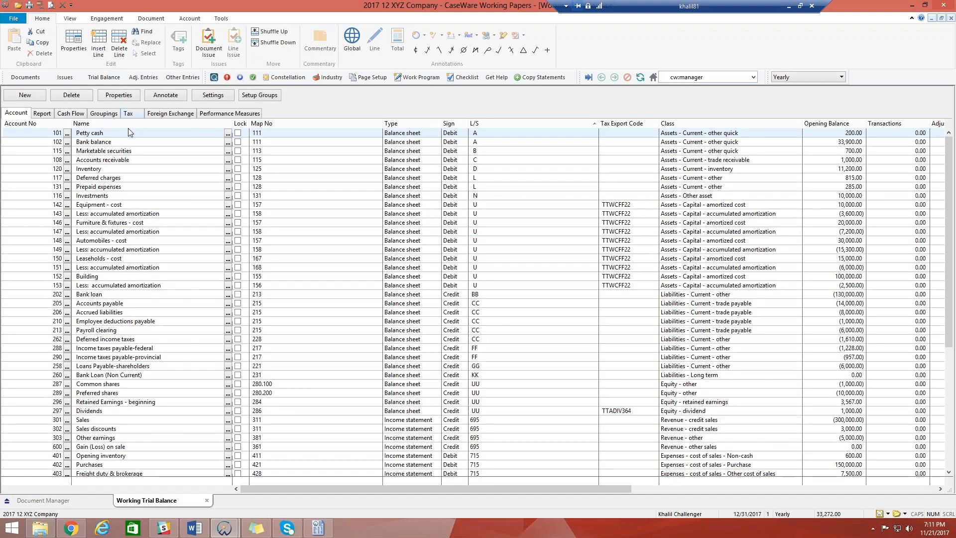
drag(372, 487, 621, 484)
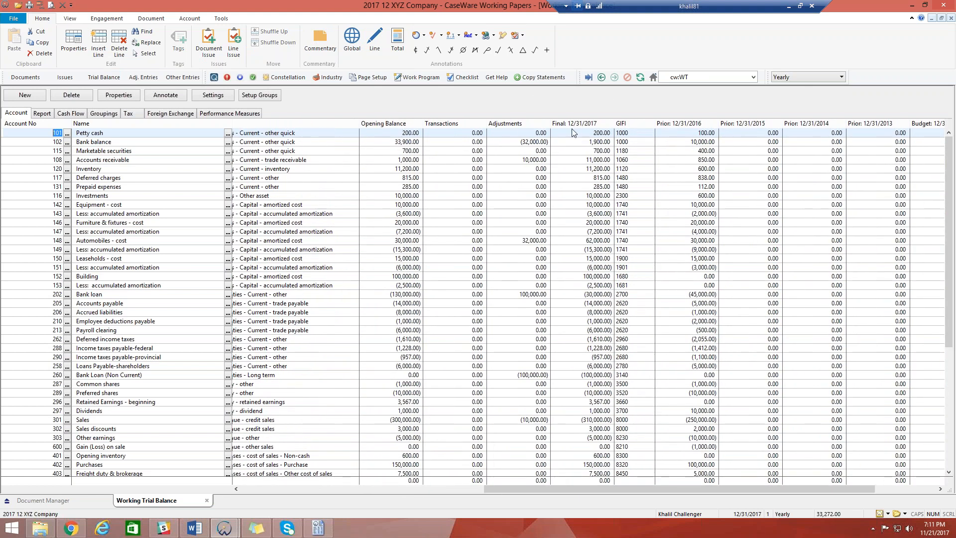
click(38, 78)
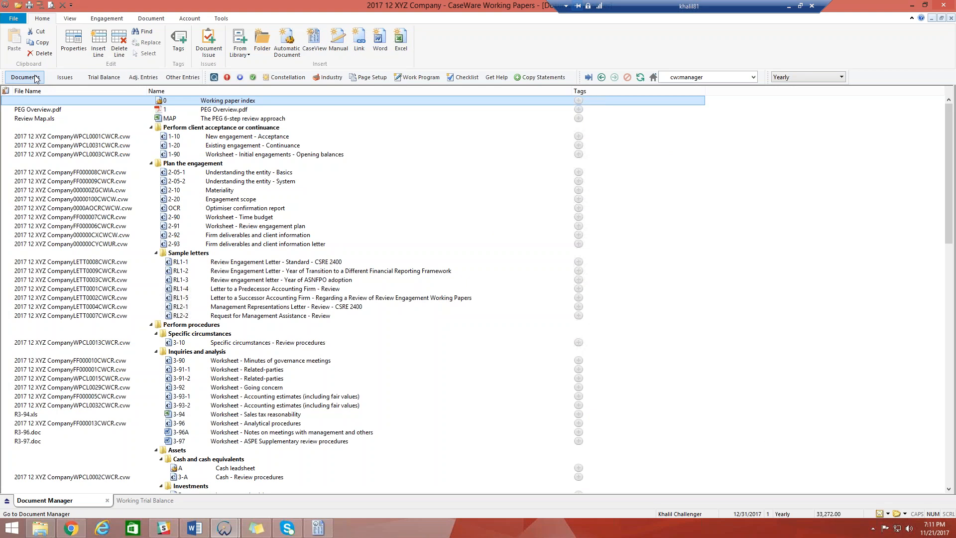
Step: In the 2-10 Materiality document, enter 33272 as this period's anticipated income from continuing operations with a 5% benchmark
click(224, 193)
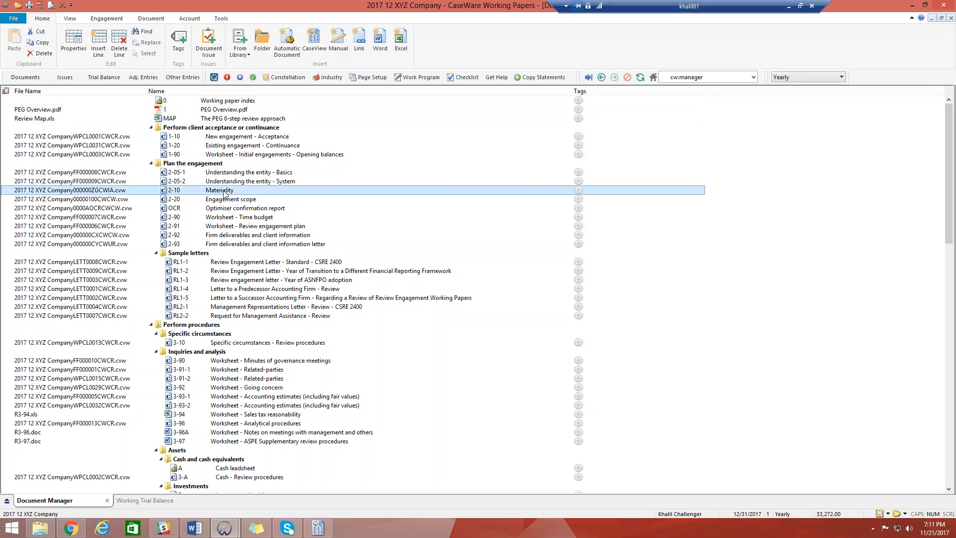
double_click(224, 192)
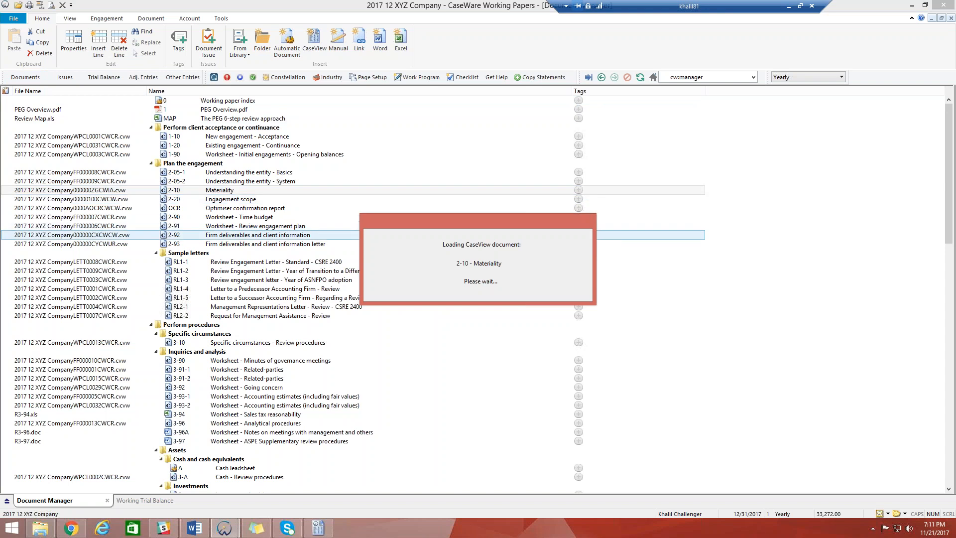
scroll(224, 299, down, 2)
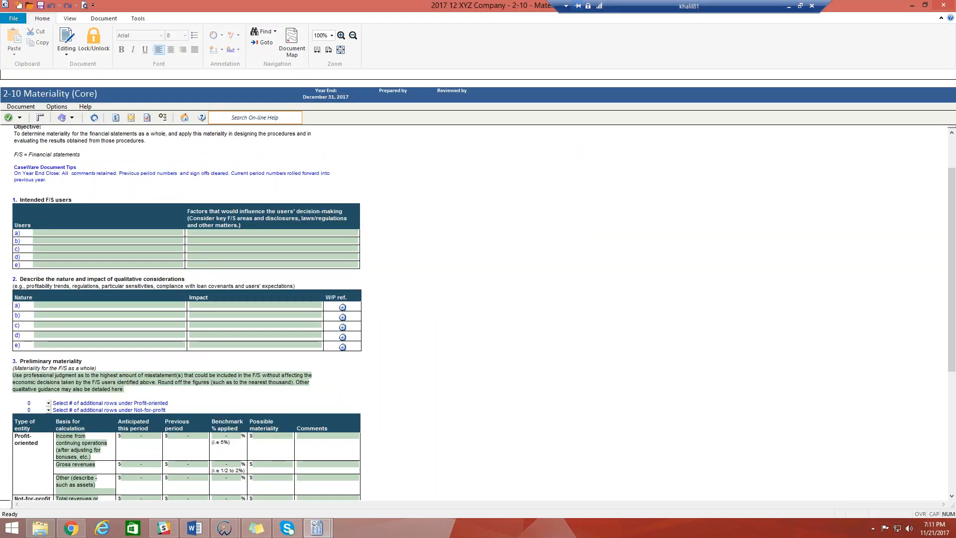
scroll(211, 225, down, 3)
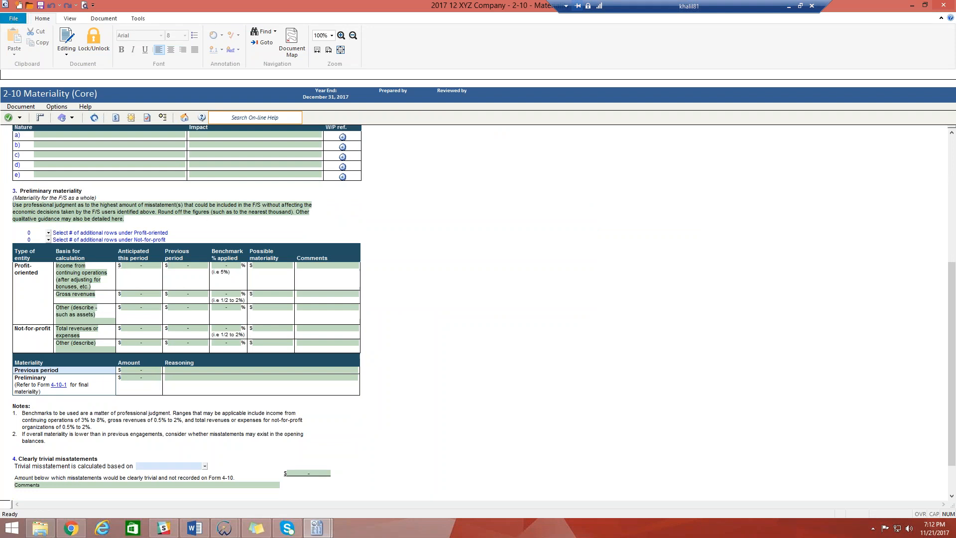
click(140, 267)
text(33272)
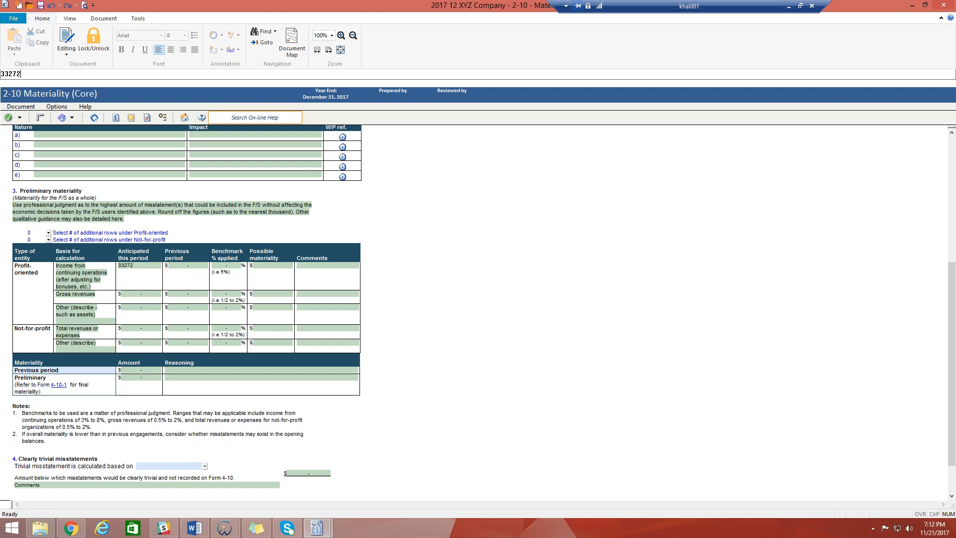
key(Tab)
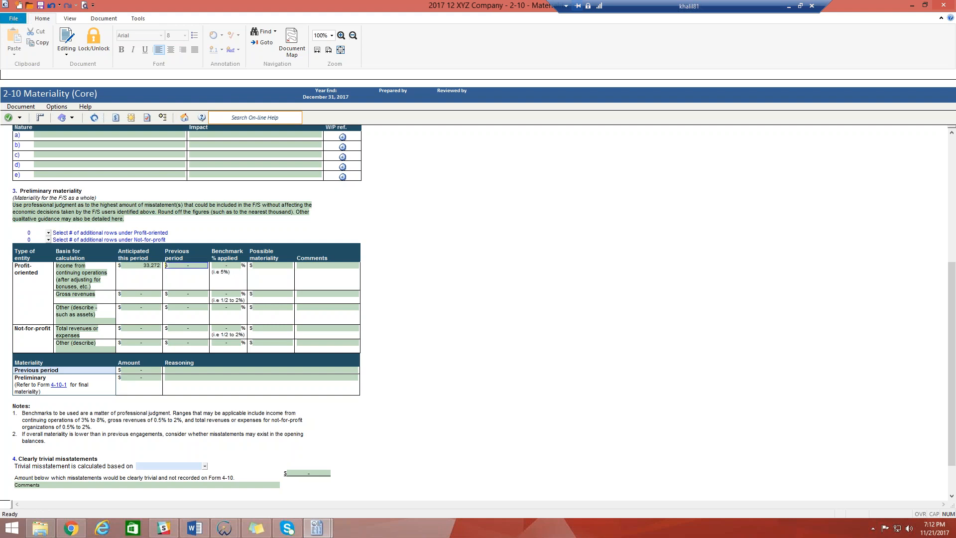
click(229, 268)
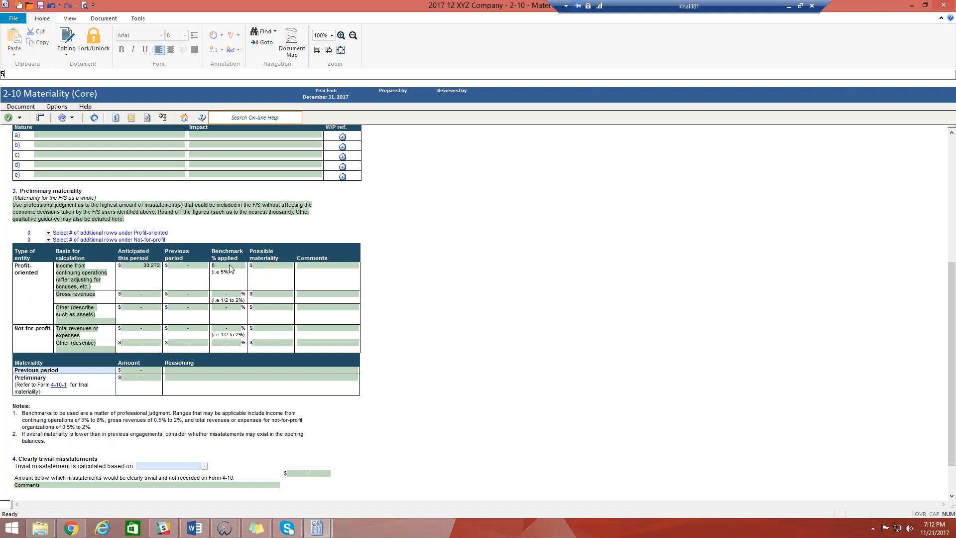
key(Tab)
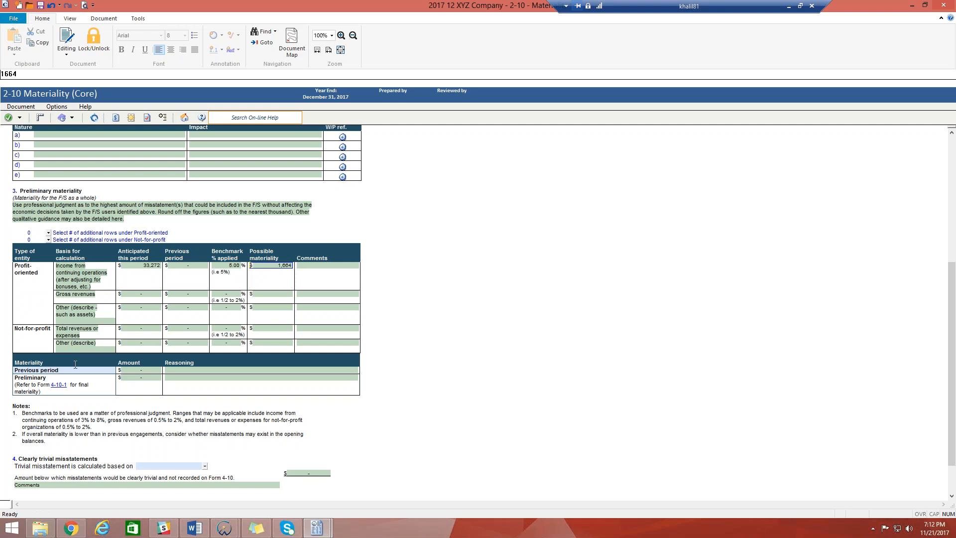
Step: Set the preliminary materiality amount to 1700
click(130, 379)
text(1700)
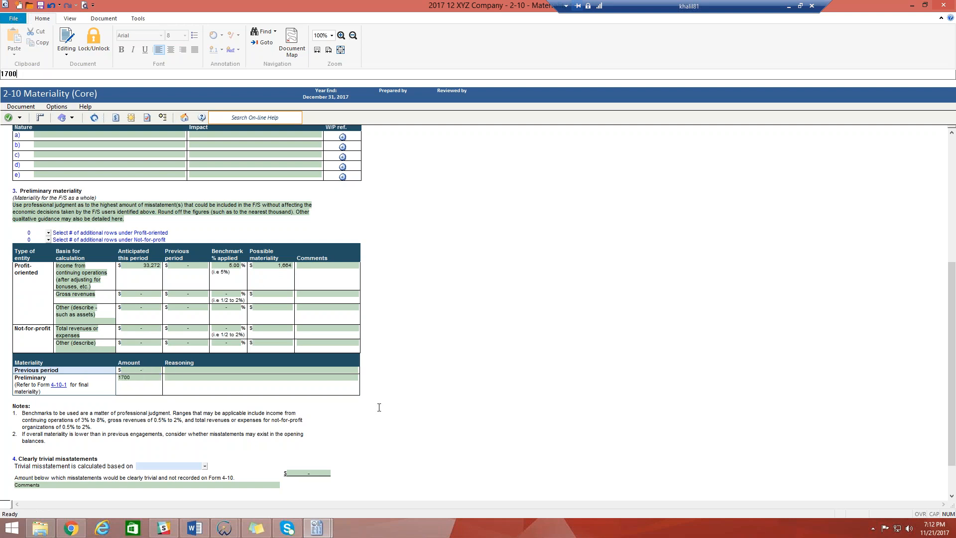
key(Return)
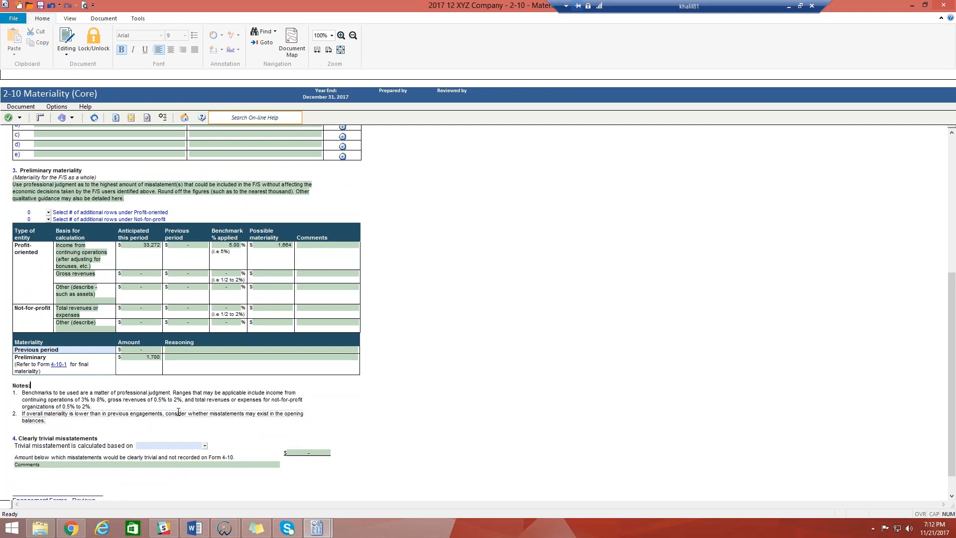
Step: Base the clearly trivial misstatement calculation on 5% and check the resulting threshold amount
click(204, 446)
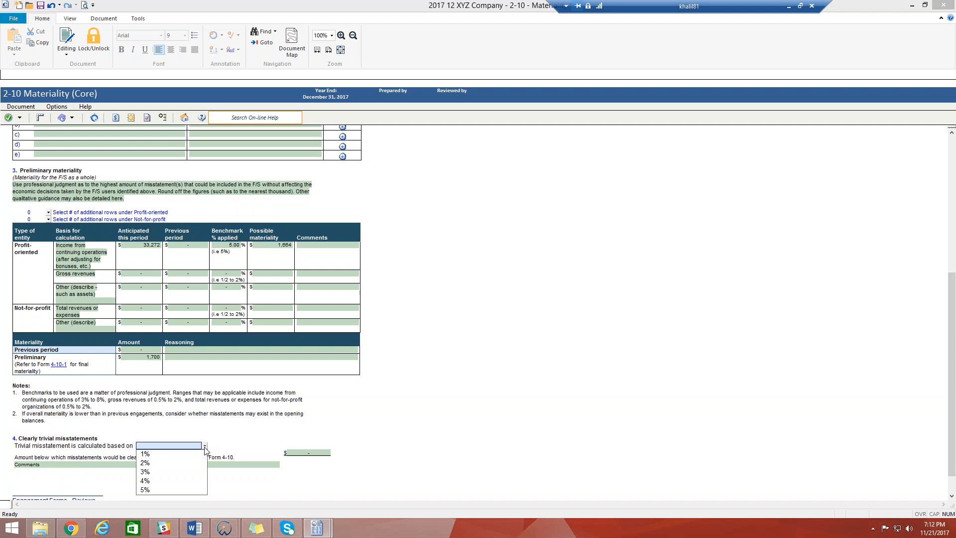
click(152, 489)
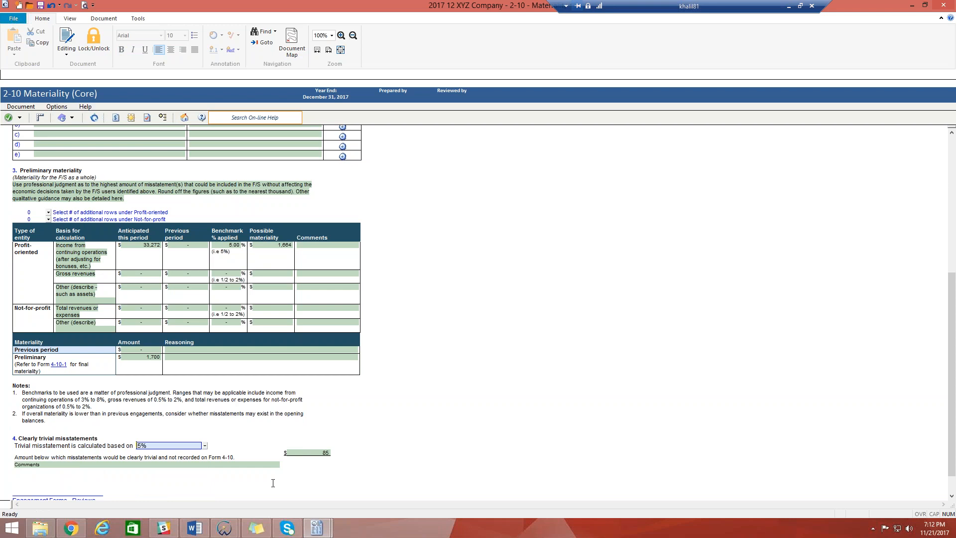
click(325, 454)
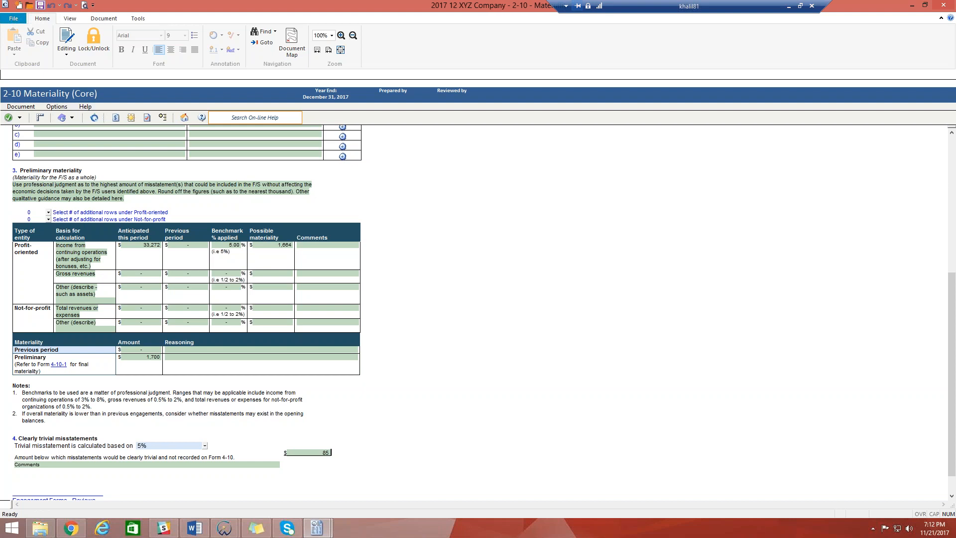
Step: Leave the materiality form and open the 2-20 Engagement scope document, dismissing its planning balance tip
click(115, 118)
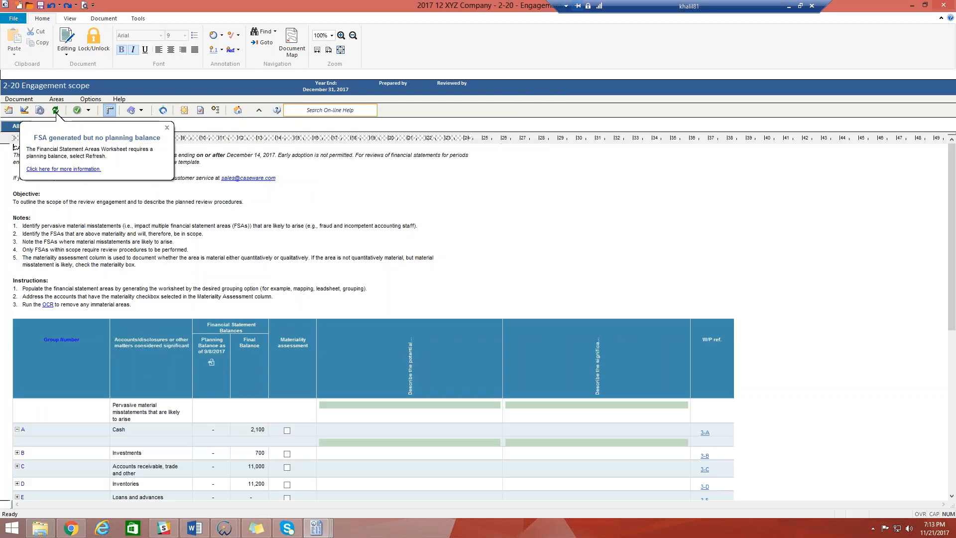
click(167, 128)
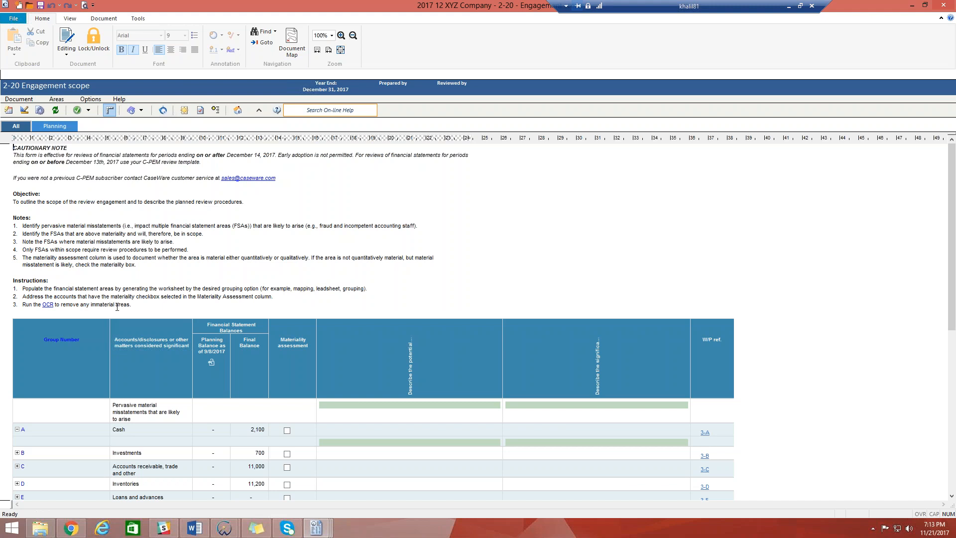
Step: Refresh the financial statement areas' planning balances from the working trial balance and lock the Planning Balance column
scroll(117, 306, down, 1)
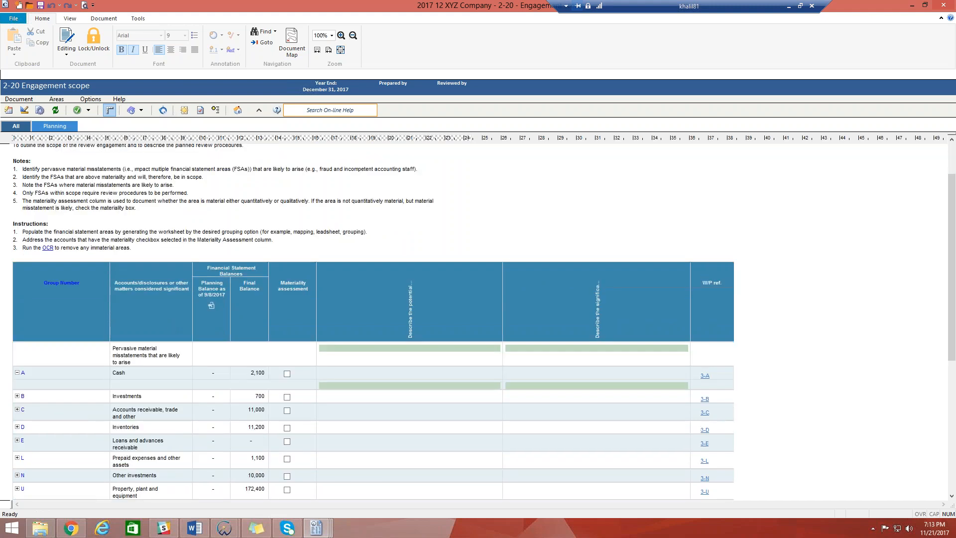
click(257, 377)
click(55, 110)
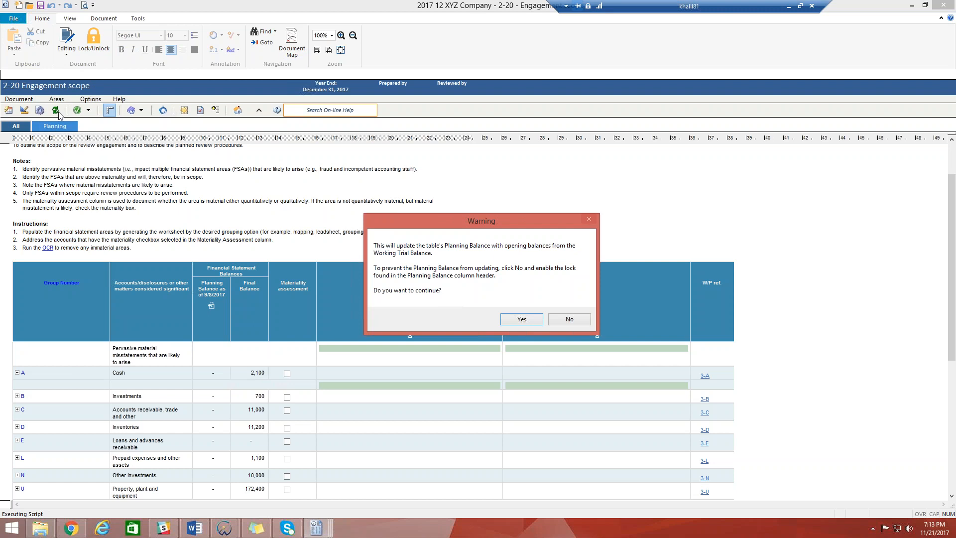
click(522, 319)
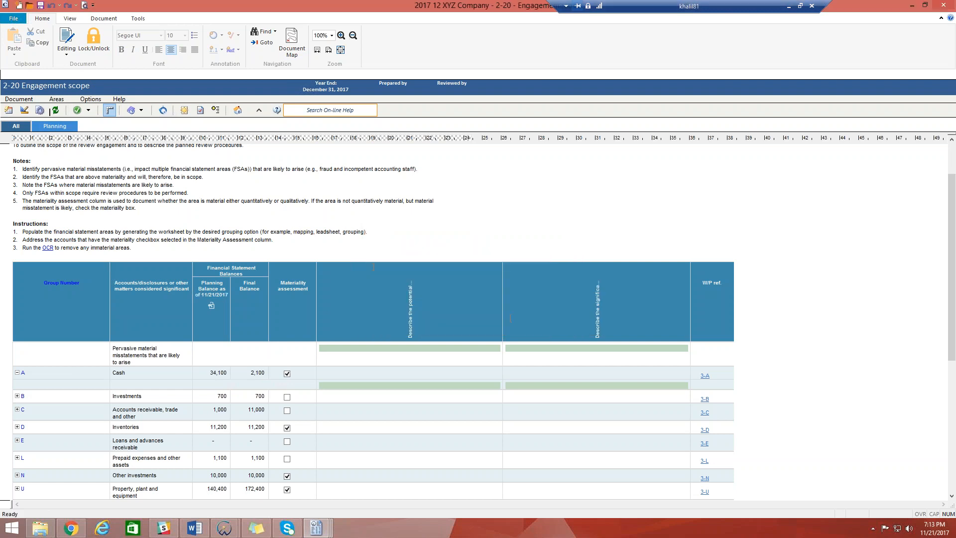
click(211, 303)
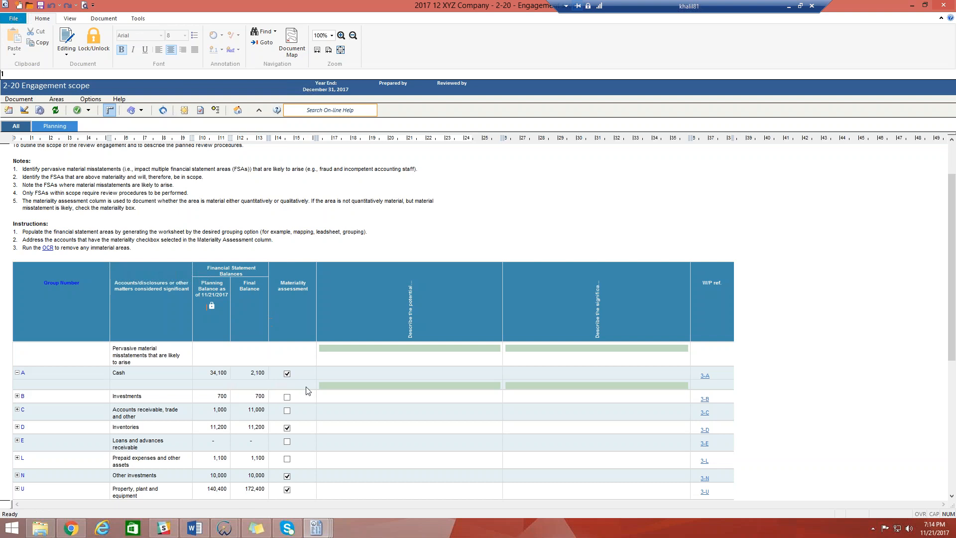
Step: Try overriding the materiality assessment for Inventories by clearing it, and remove the override again
click(287, 373)
click(289, 411)
scroll(289, 414, down, 3)
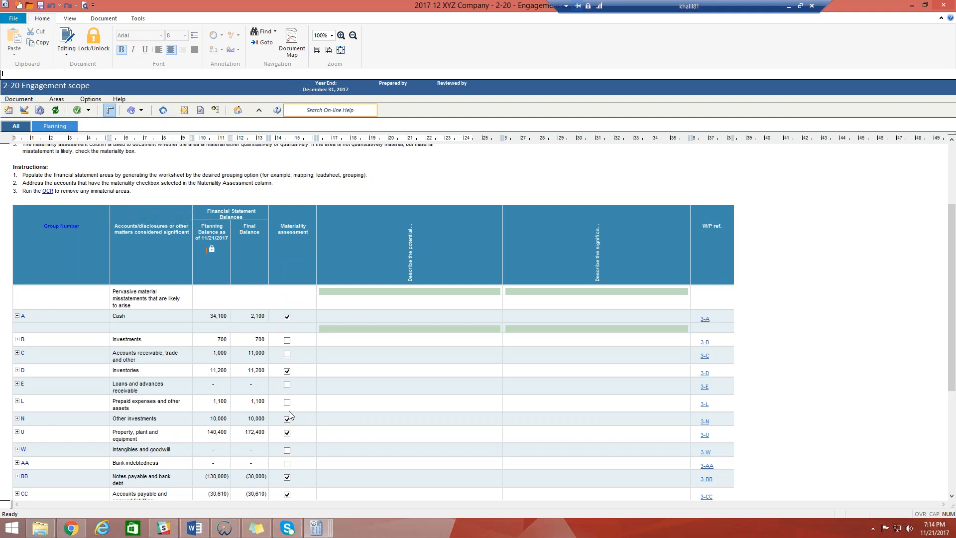
click(287, 371)
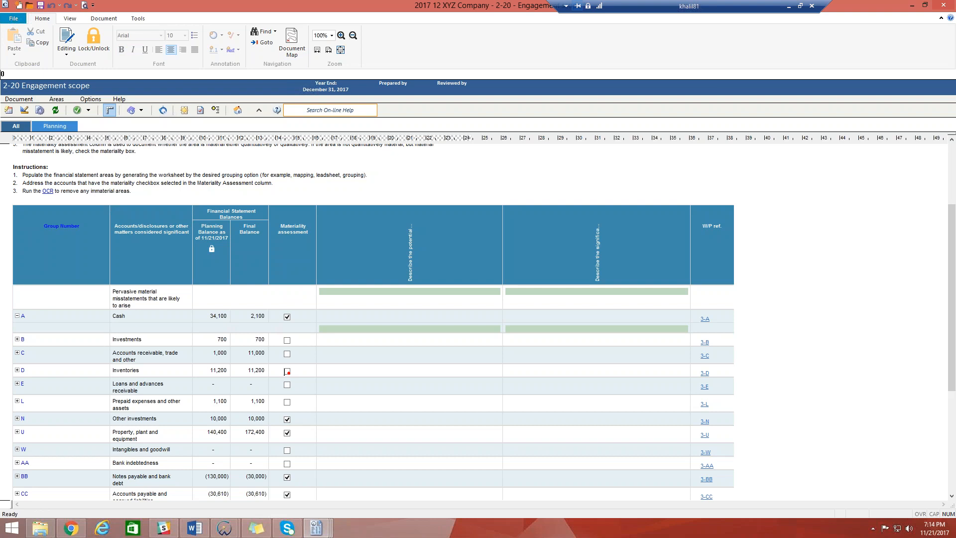
right_click(288, 372)
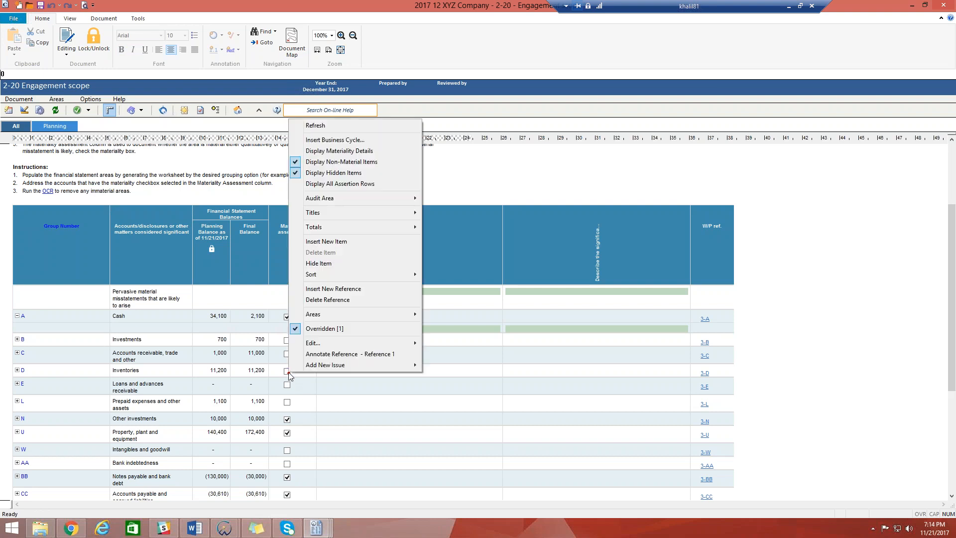
click(338, 330)
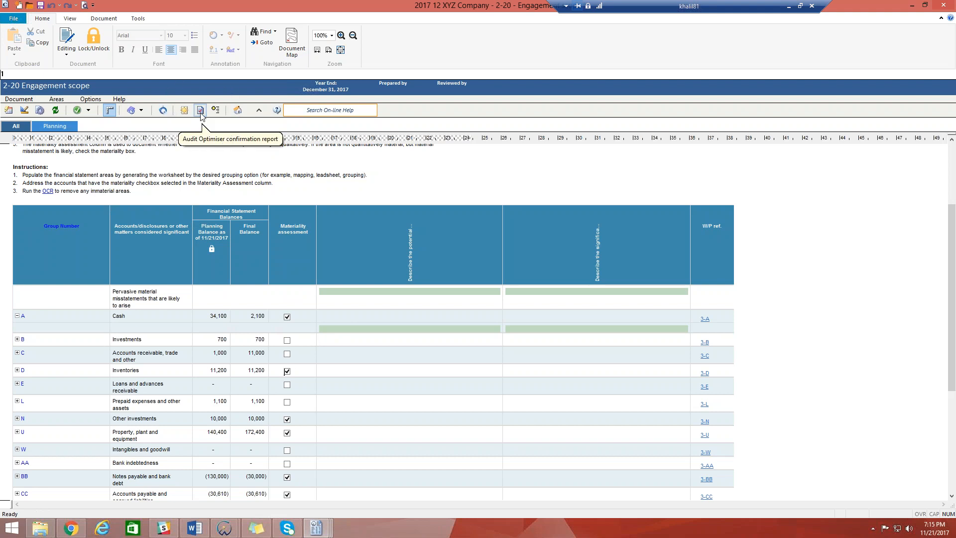
Step: Open the Optimiser confirmation report and exclude the 3-E Loans and advances receivable review procedures from the deletion
click(201, 114)
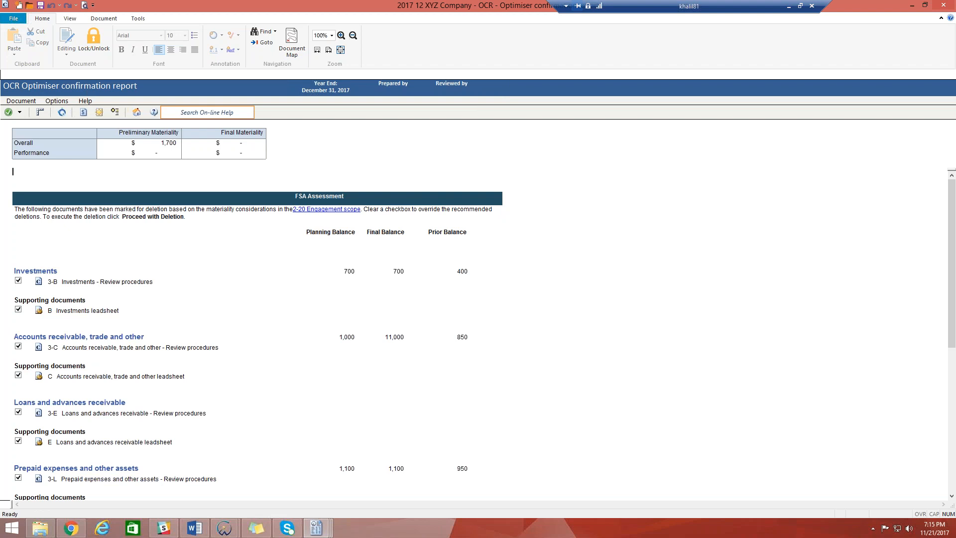
scroll(257, 320, down, 3)
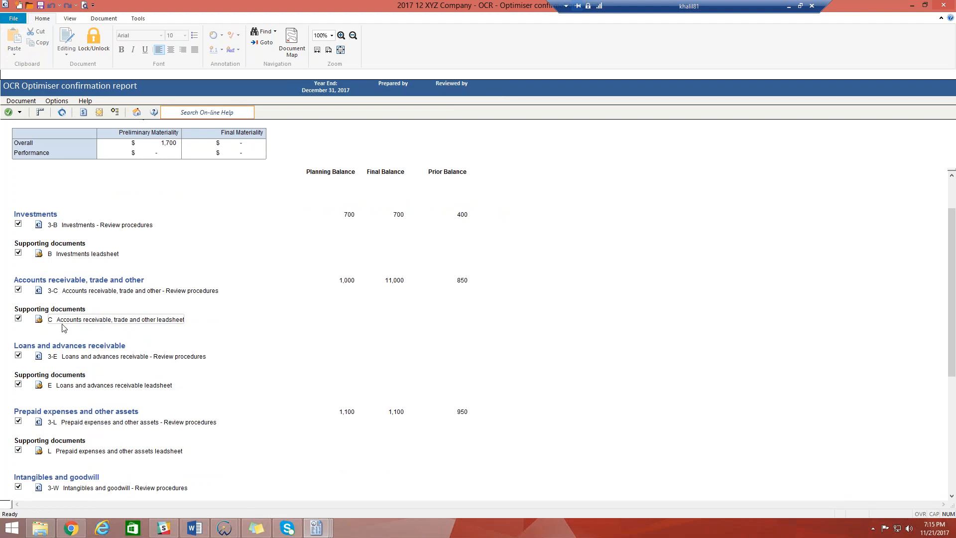
click(19, 356)
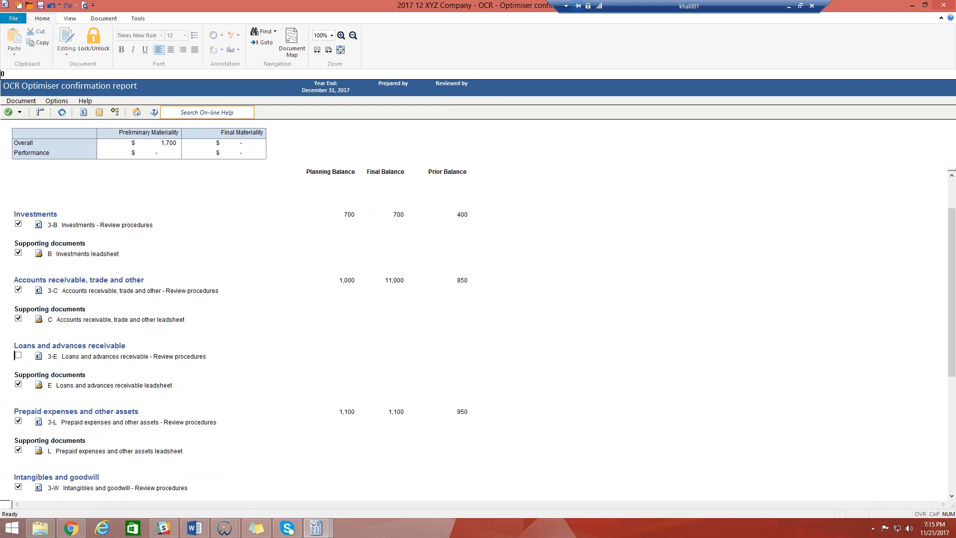
click(18, 318)
Step: Proceed with deleting the documents marked in the Optimiser confirmation report and accept the deletion
scroll(189, 371, down, 2)
scroll(189, 371, down, 6)
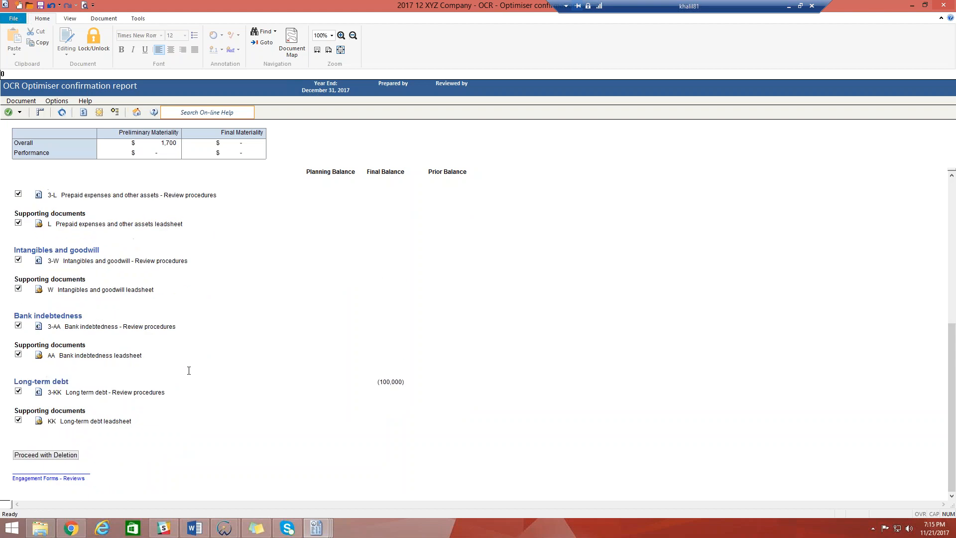
click(47, 447)
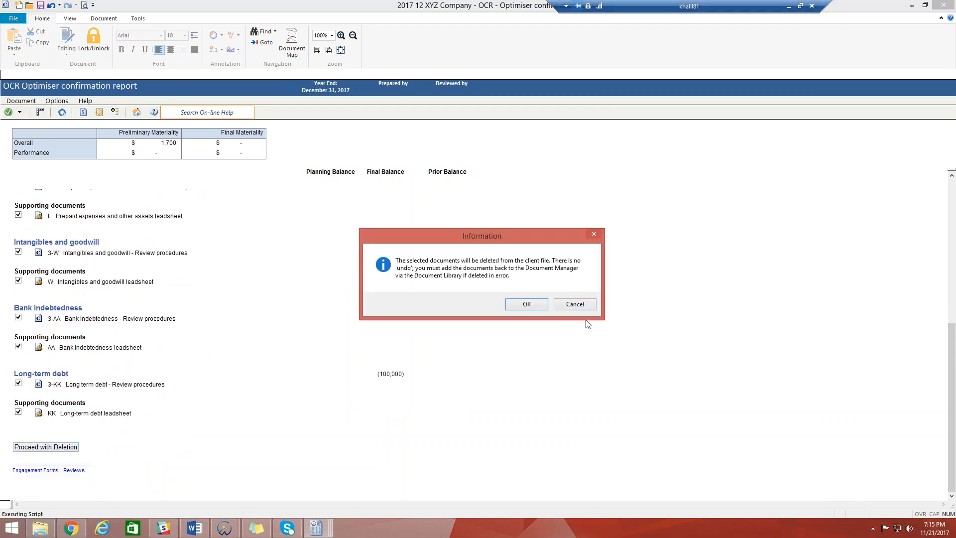
click(540, 306)
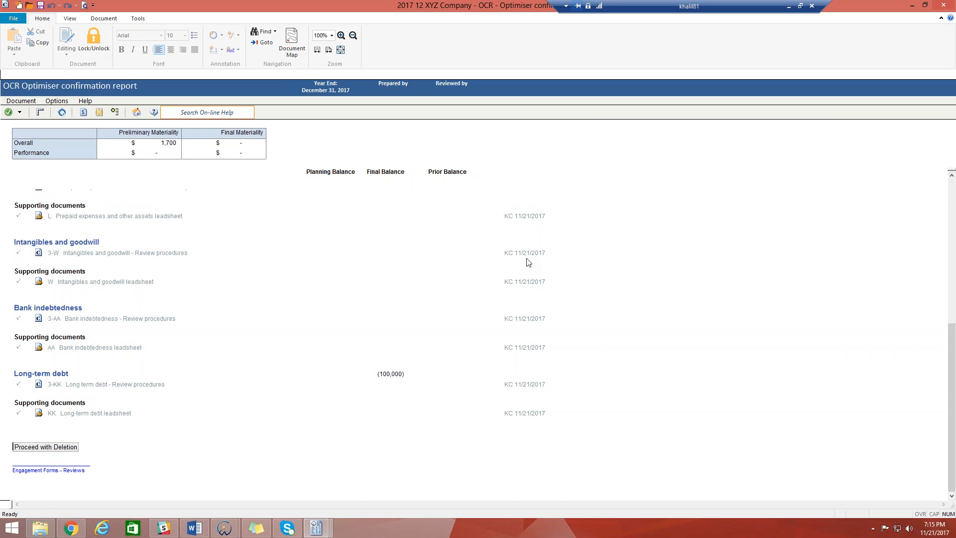
Step: Return to the 2-20 Engagement scope and open the 3-A Cash review procedures from the working-paper references
click(84, 113)
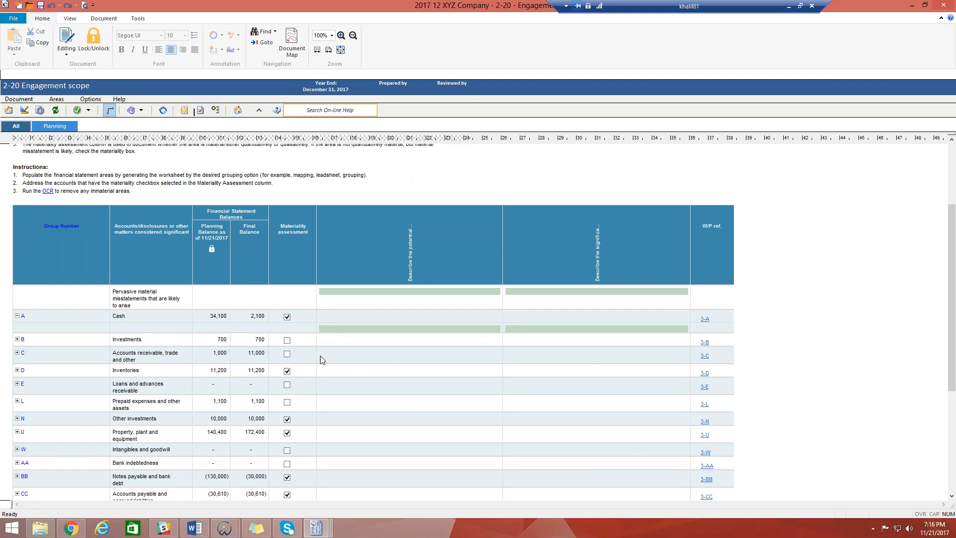
click(706, 345)
click(705, 319)
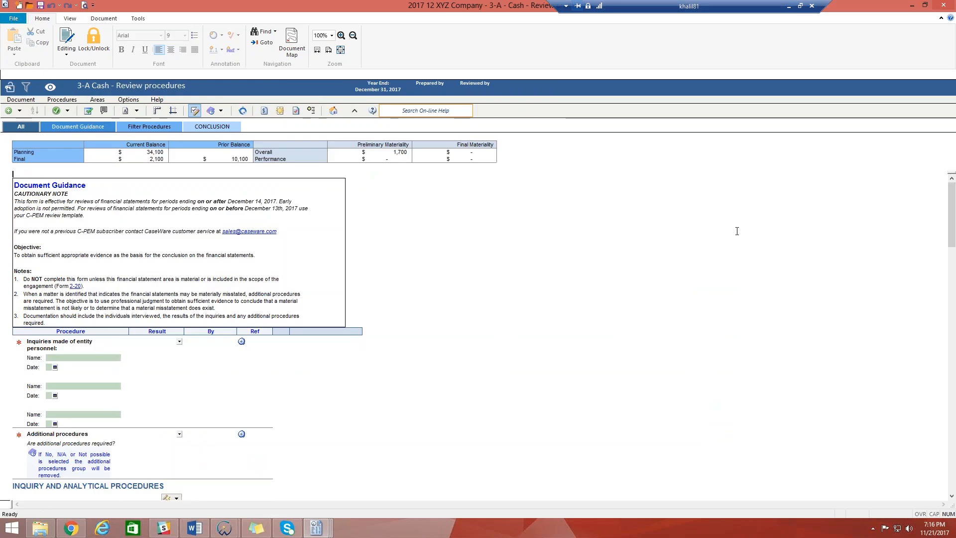
Step: Filter the cash review procedures with all five groupings deselected, from None through Reporting
click(143, 128)
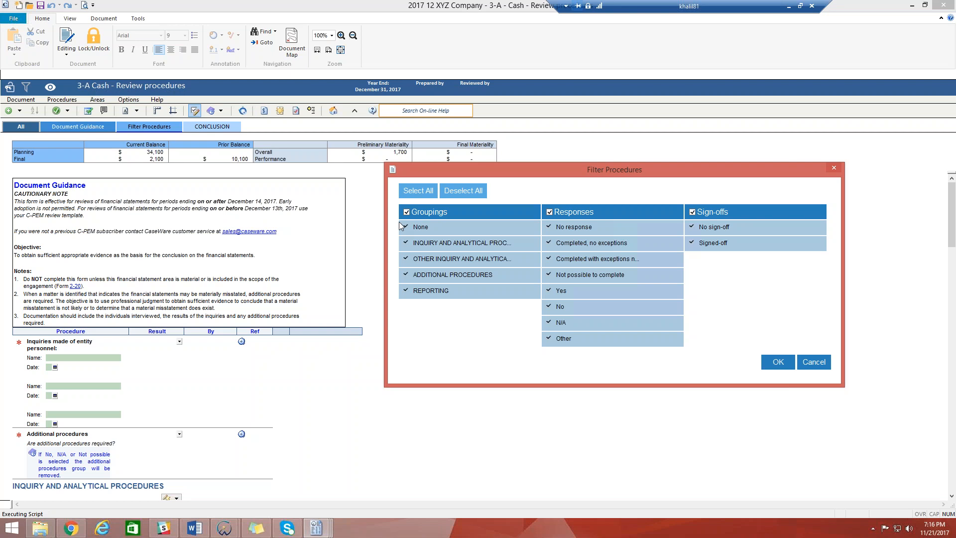
click(426, 230)
click(426, 243)
click(426, 258)
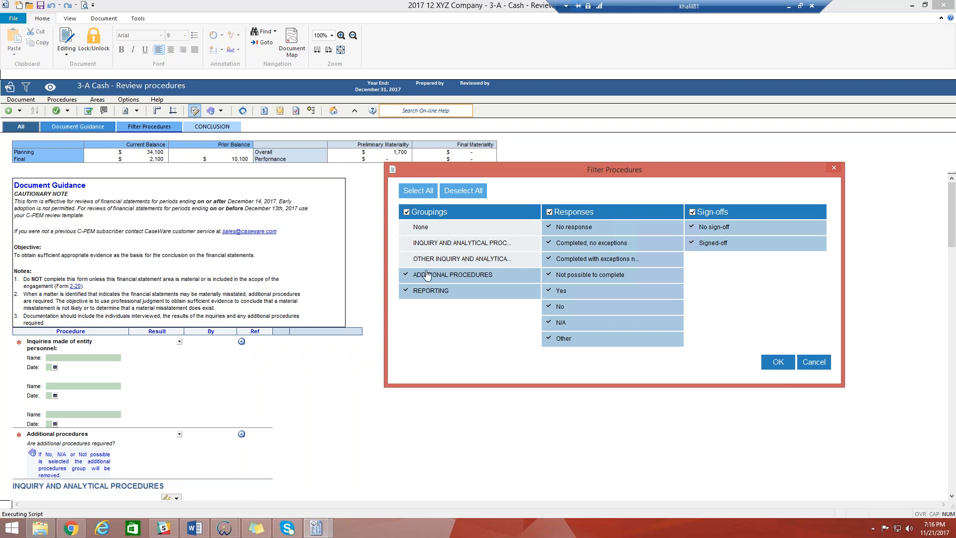
click(427, 275)
click(433, 292)
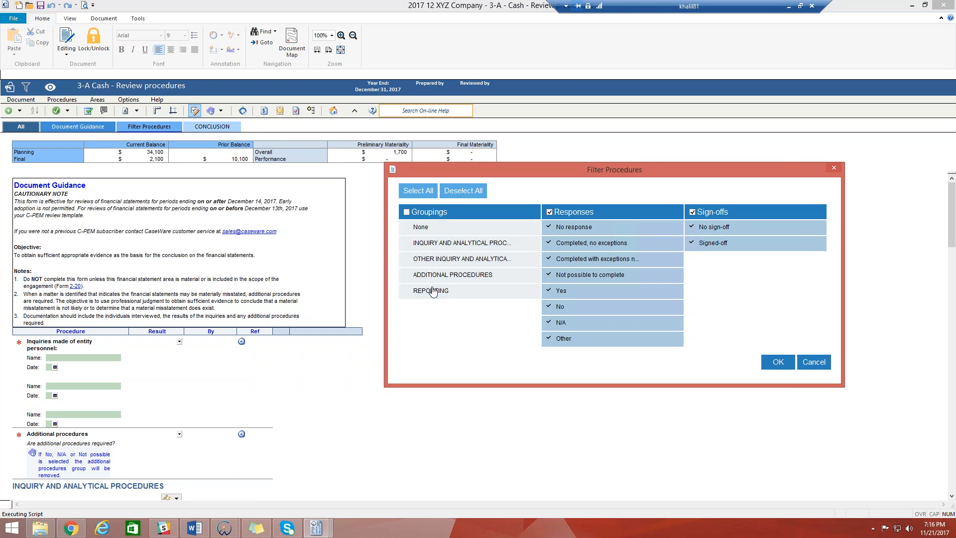
click(778, 362)
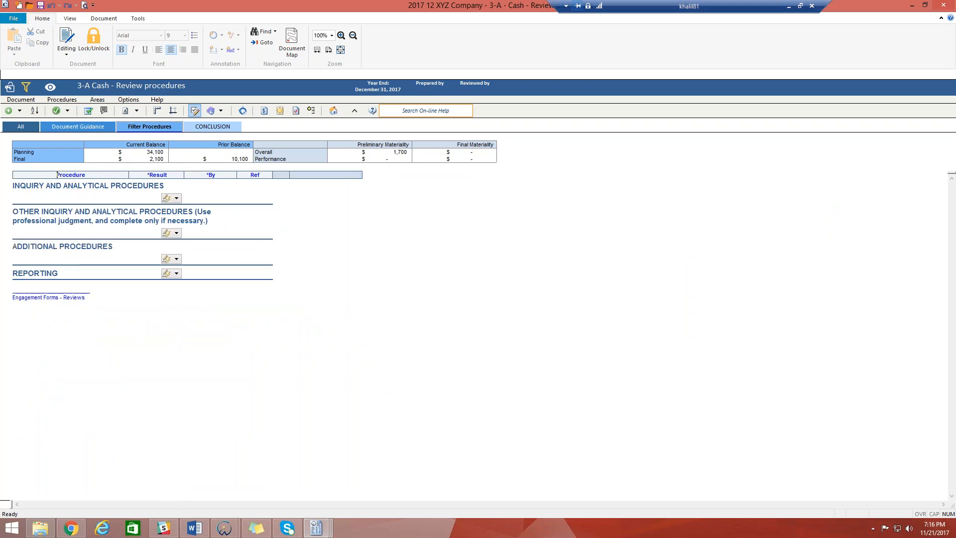
Step: Reapply the procedure filter with all groupings, responses and sign-offs selected
click(149, 127)
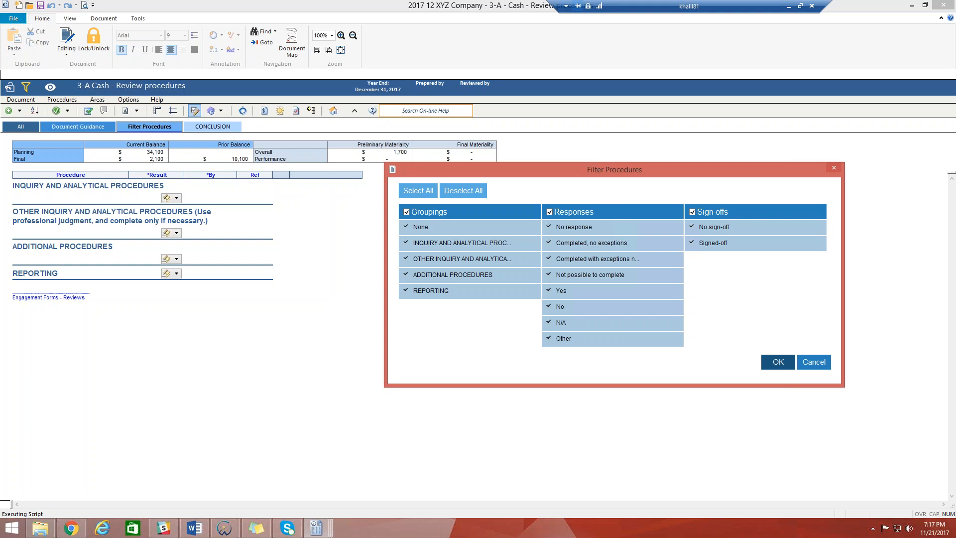
click(776, 363)
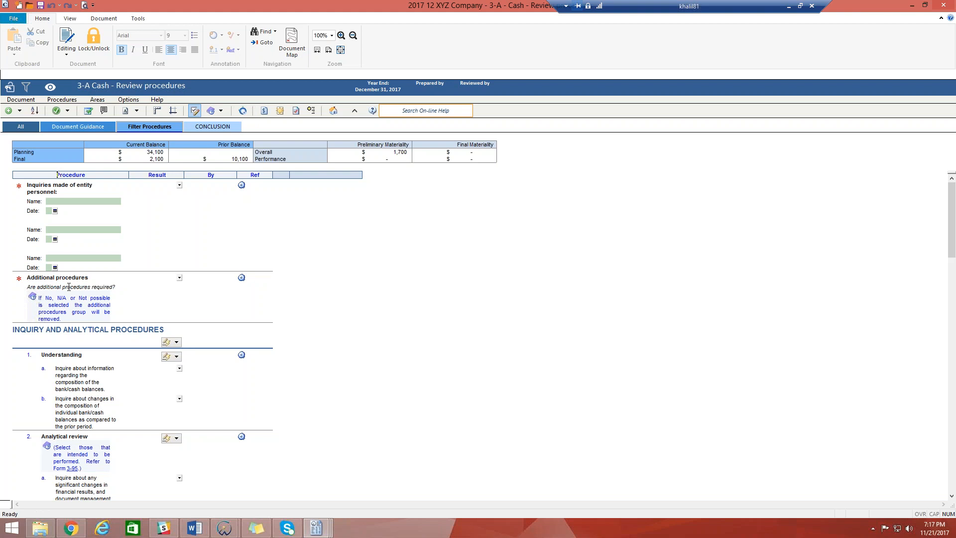
Step: Examine the inquiry, analytical, additional and reporting procedures throughout the 3-A Cash form
scroll(68, 287, down, 8)
scroll(142, 338, down, 14)
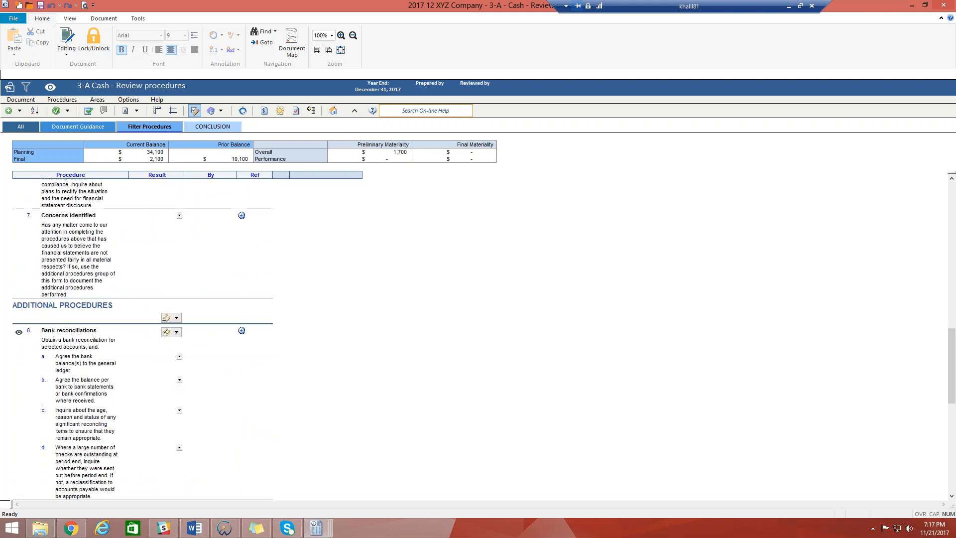
scroll(88, 312, down, 2)
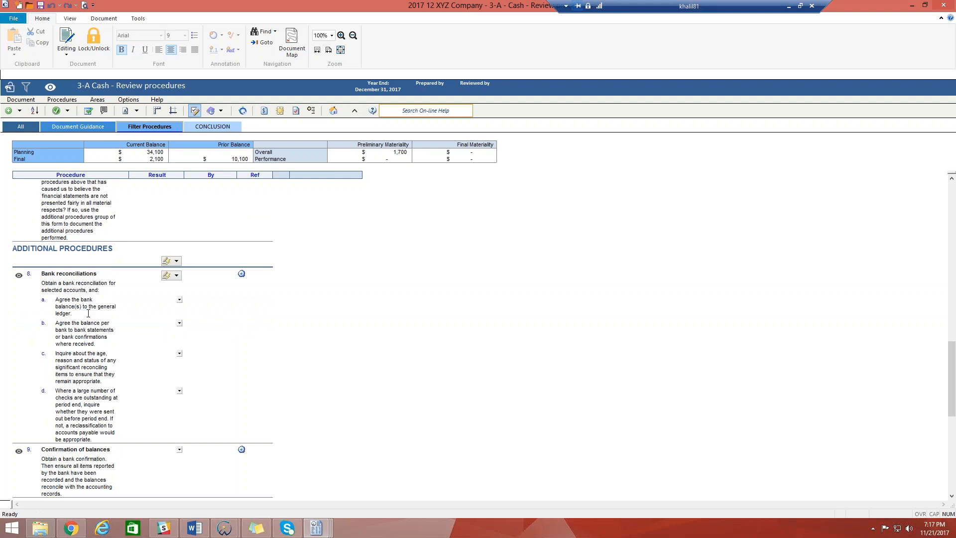
scroll(91, 314, down, 7)
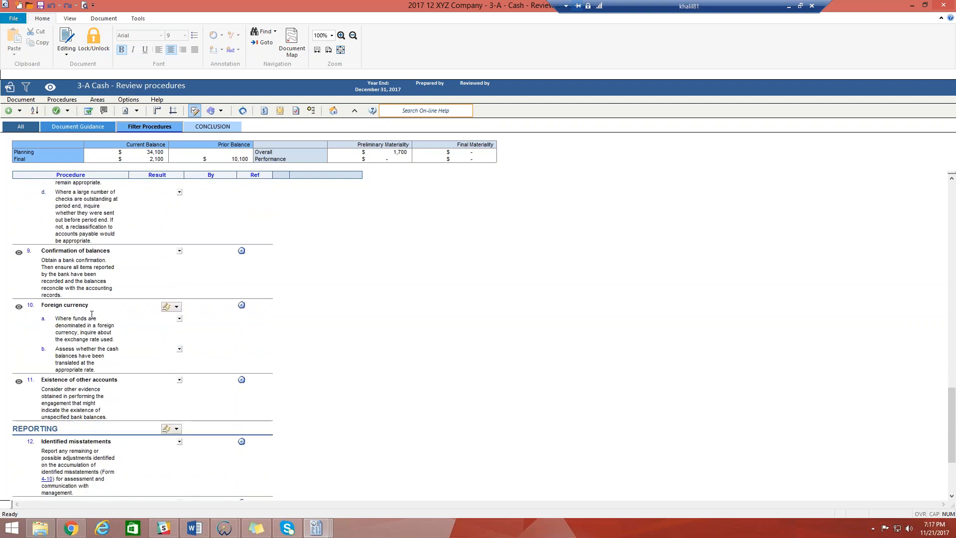
scroll(91, 314, up, 18)
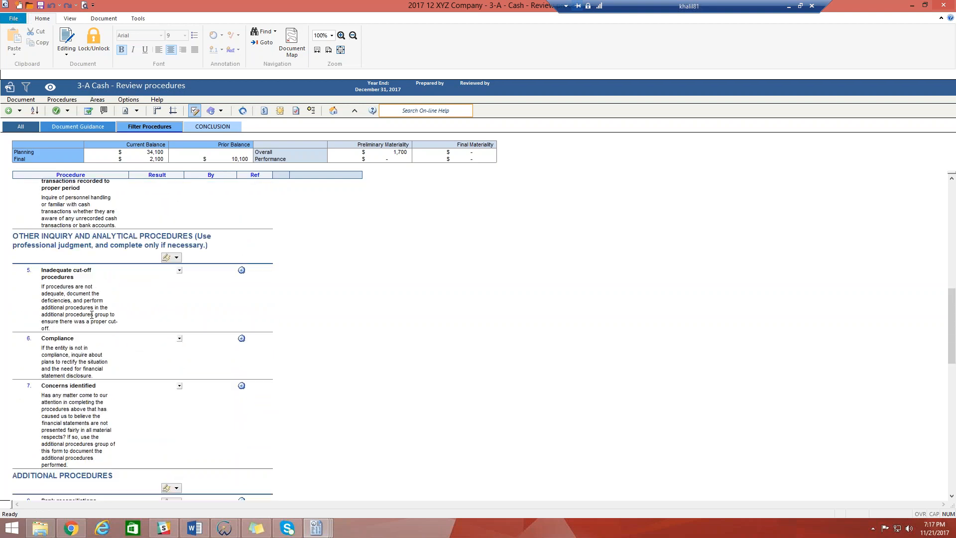
scroll(91, 315, up, 9)
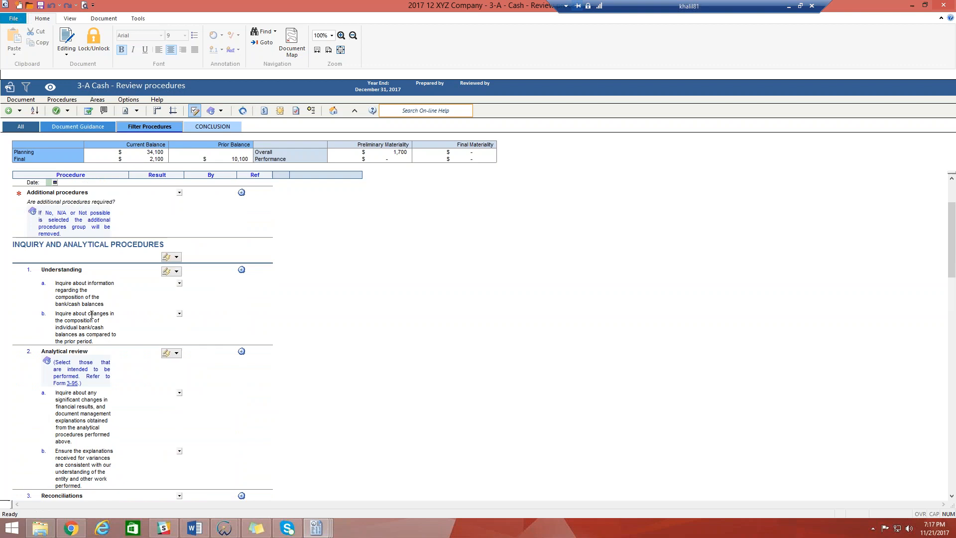
scroll(92, 315, up, 3)
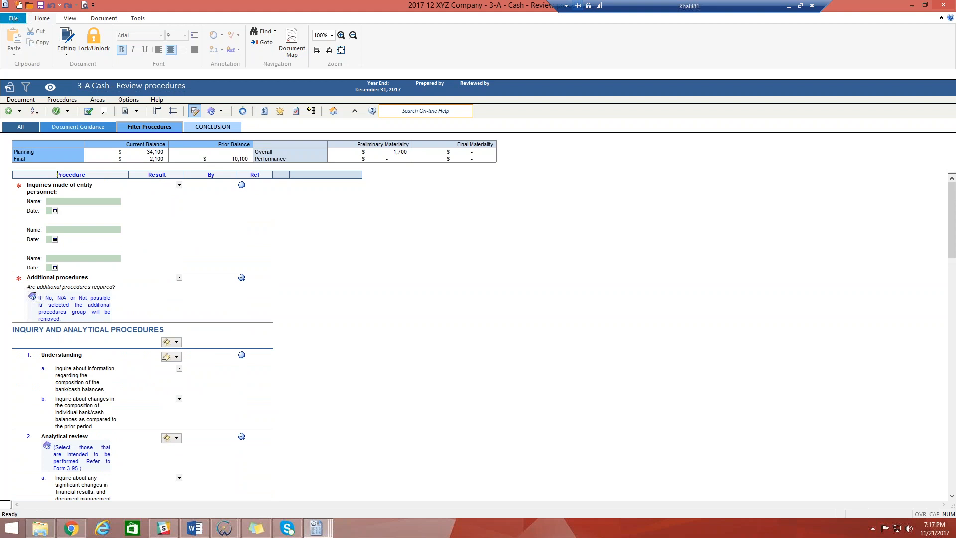
Step: Answer No to whether additional procedures are required and dismiss the deleted-procedures tip
click(179, 278)
click(149, 330)
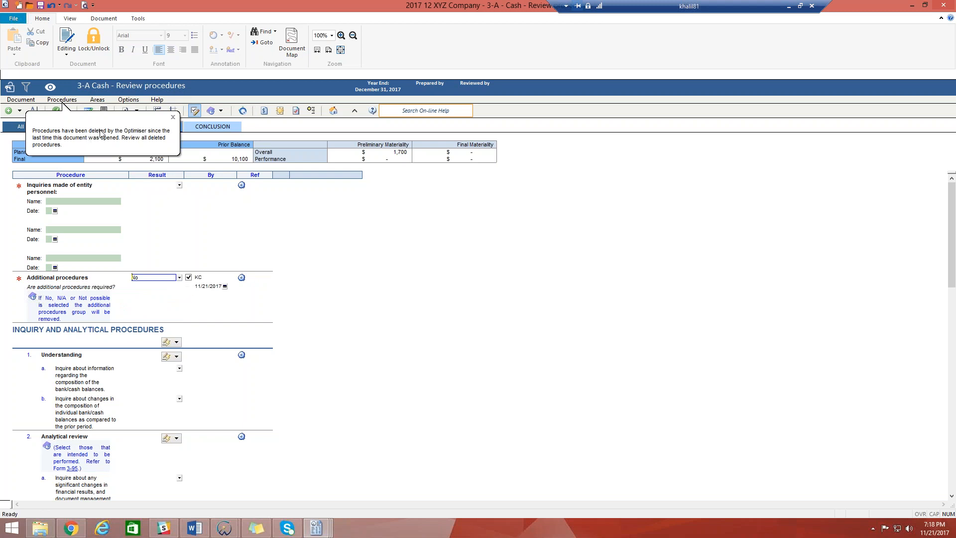
click(172, 117)
Step: Turn on the review of deleted procedures and examine the Additional Procedures group removed by the Optimiser
click(70, 101)
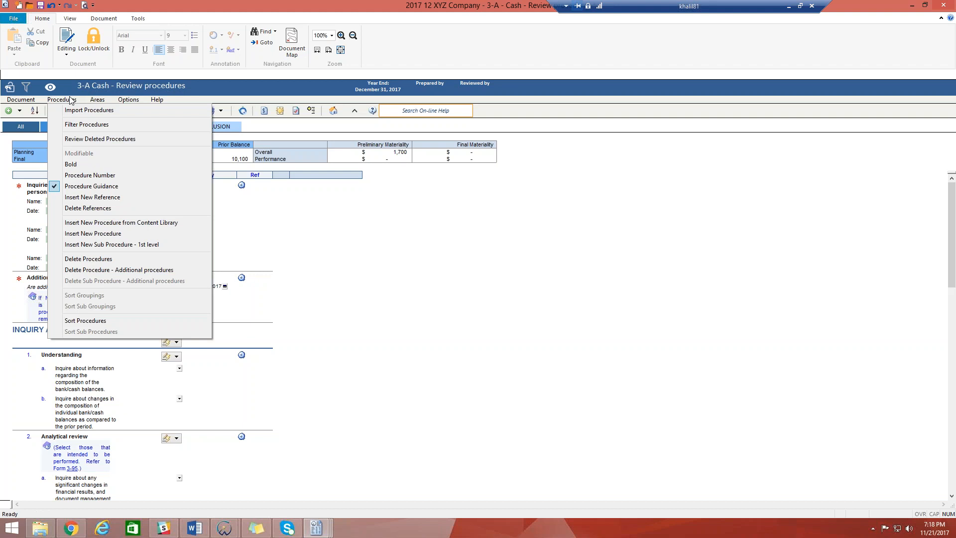
click(75, 139)
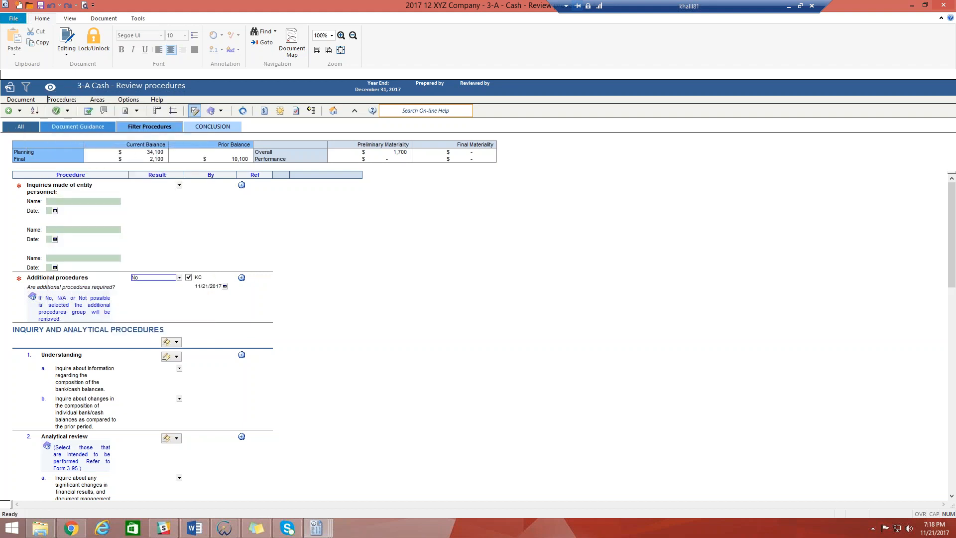
scroll(407, 314, down, 5)
scroll(407, 314, down, 10)
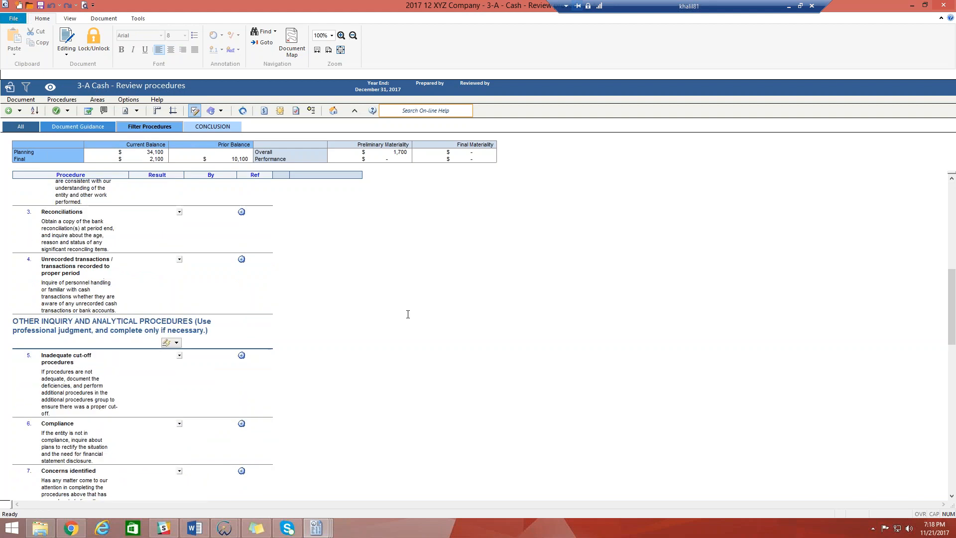
scroll(407, 314, down, 8)
scroll(407, 314, up, 8)
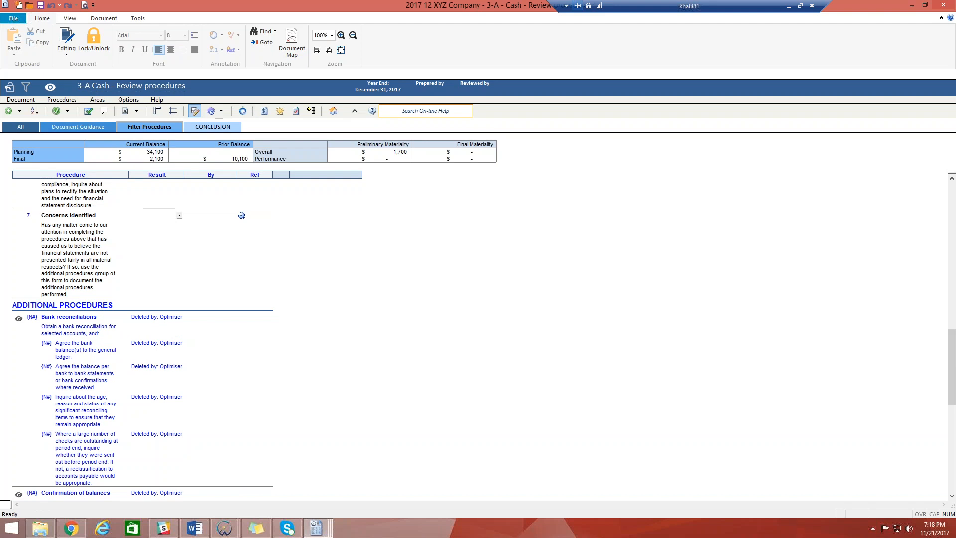
Step: Restore the deleted Bank reconciliations procedure in the Additional Procedures group of the 3-A Cash form
right_click(85, 334)
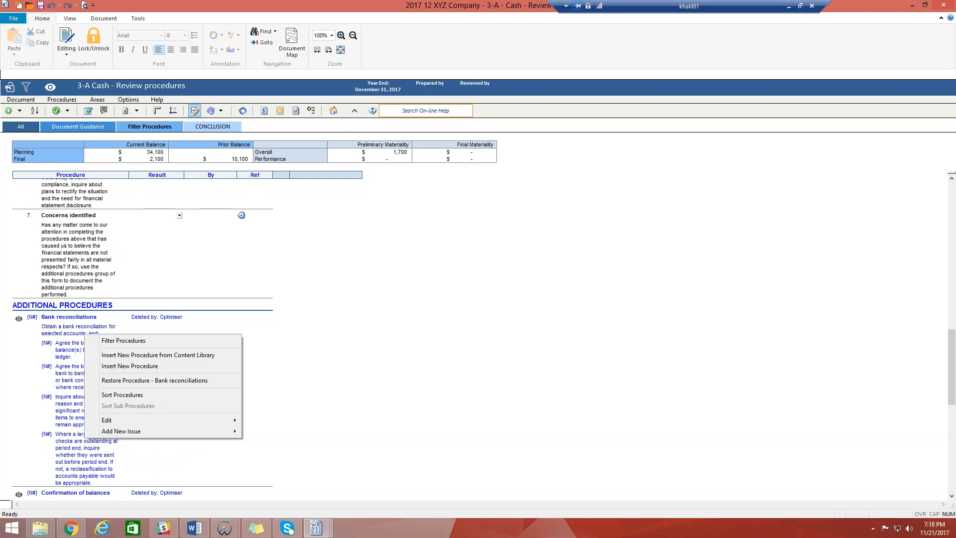
click(144, 381)
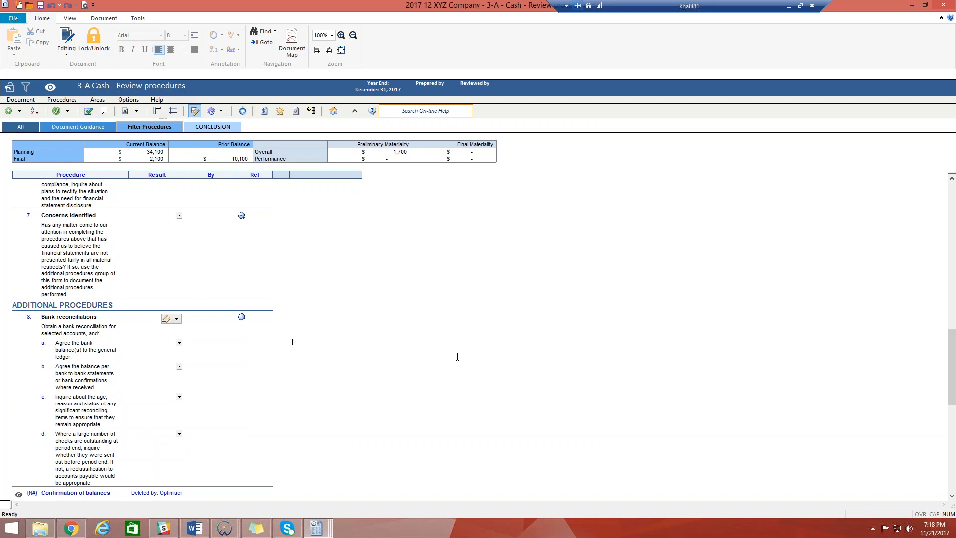
scroll(457, 356, up, 3)
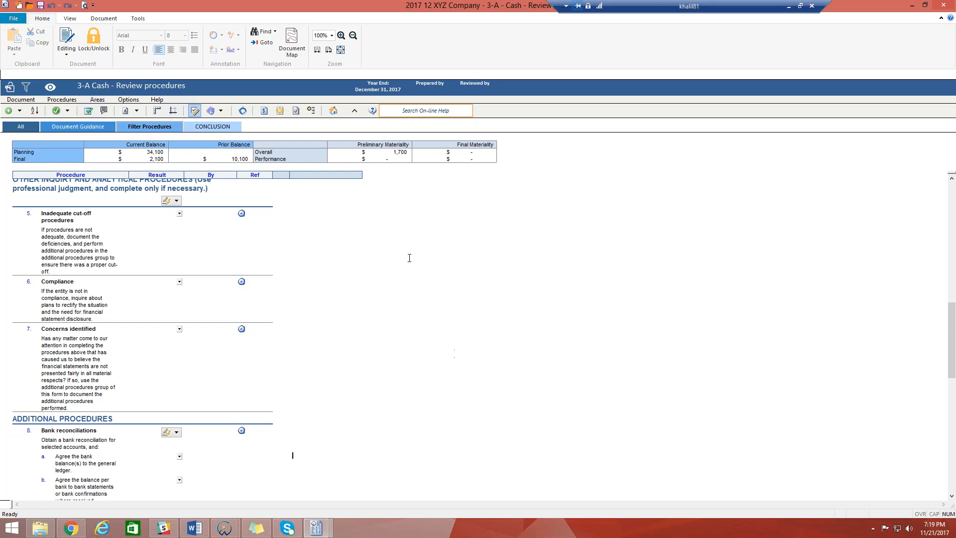
click(68, 110)
click(92, 124)
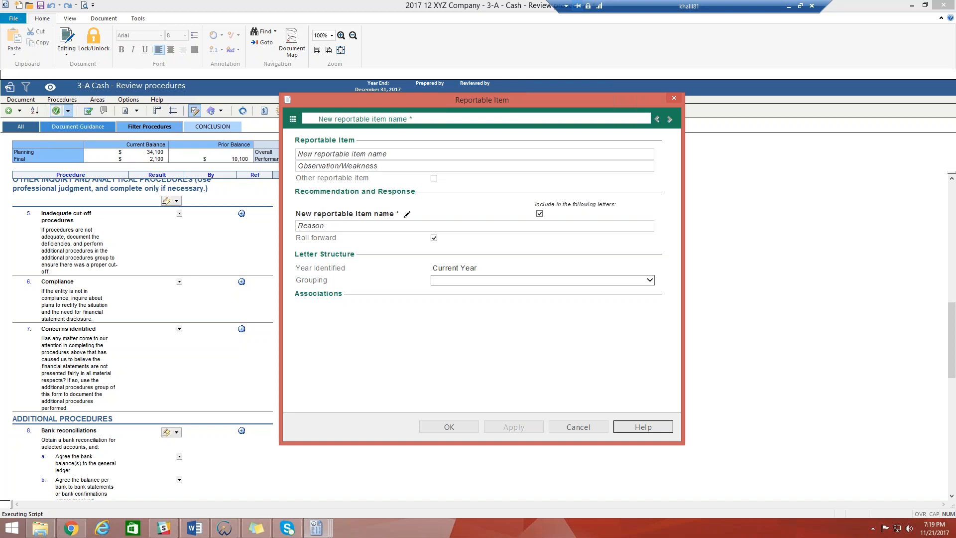
click(587, 432)
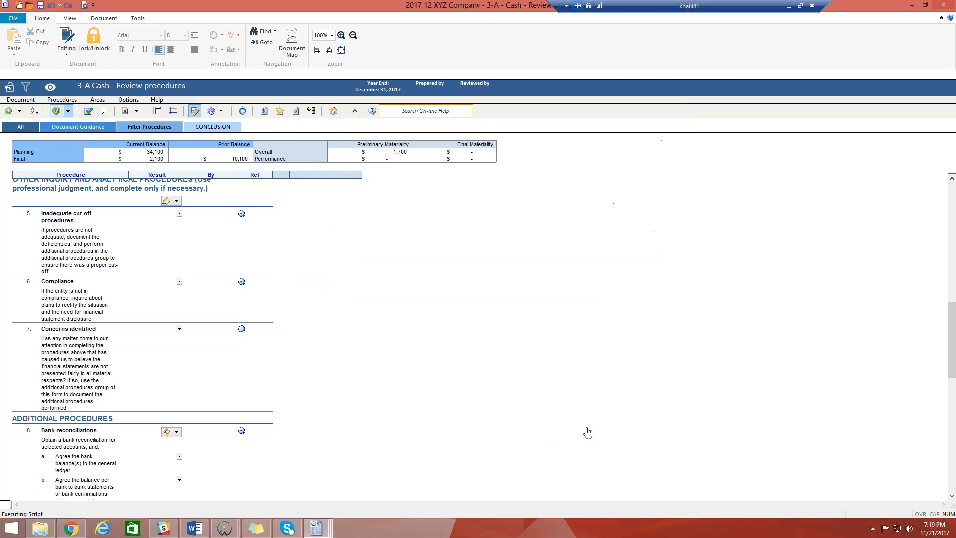
Step: Leave the 3-A Cash form for the Document Manager and open the 6-15 Management letter
click(334, 110)
click(462, 308)
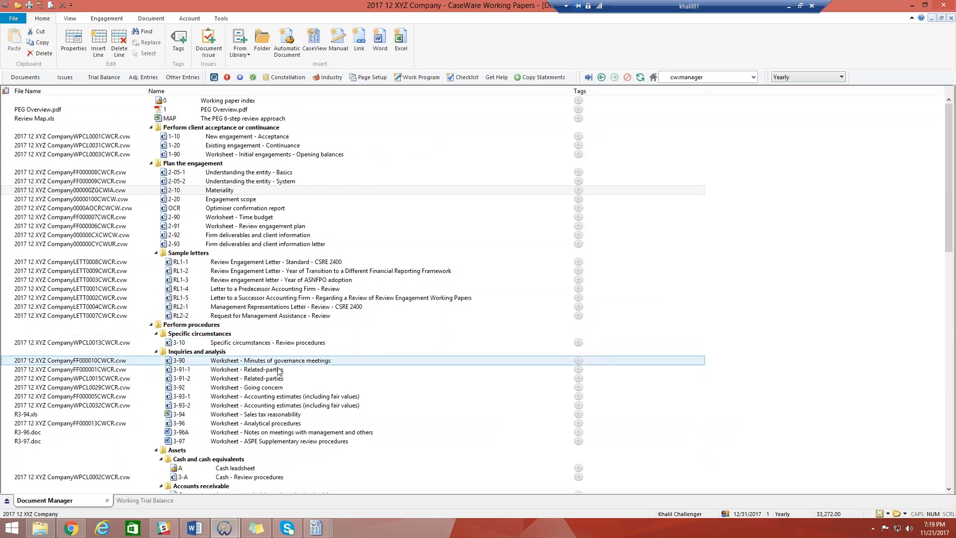
click(279, 371)
scroll(279, 371, down, 7)
scroll(278, 371, down, 10)
scroll(279, 371, down, 12)
scroll(277, 371, down, 7)
click(278, 371)
scroll(264, 347, up, 3)
double_click(248, 175)
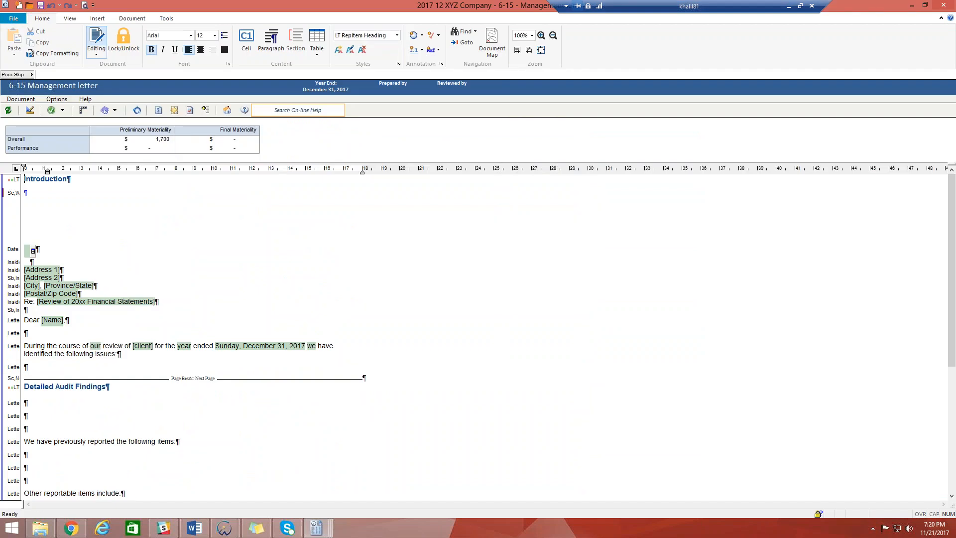
scroll(255, 193, down, 1)
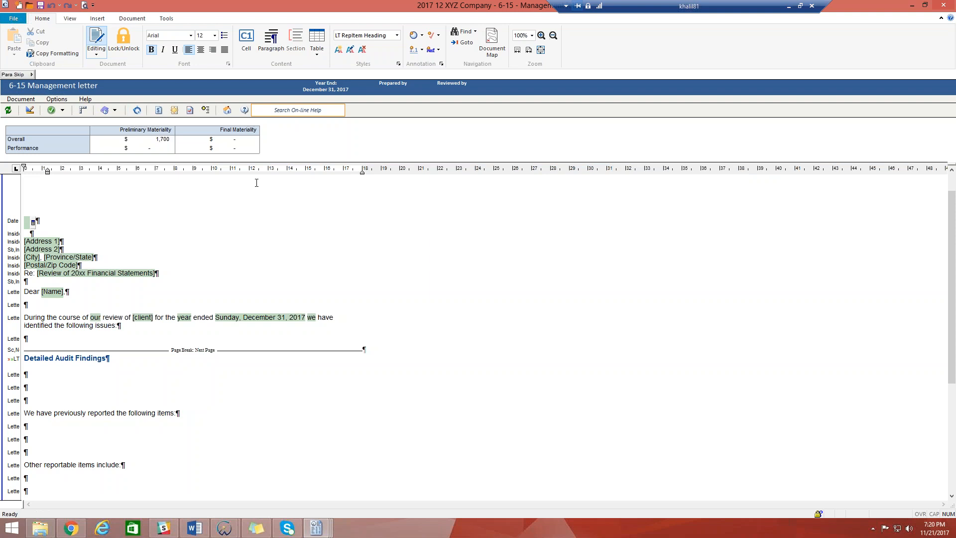
Step: Start importing reportable items into the management letter, using the 2017-12 CPEM ABC Company file as the import source
click(62, 110)
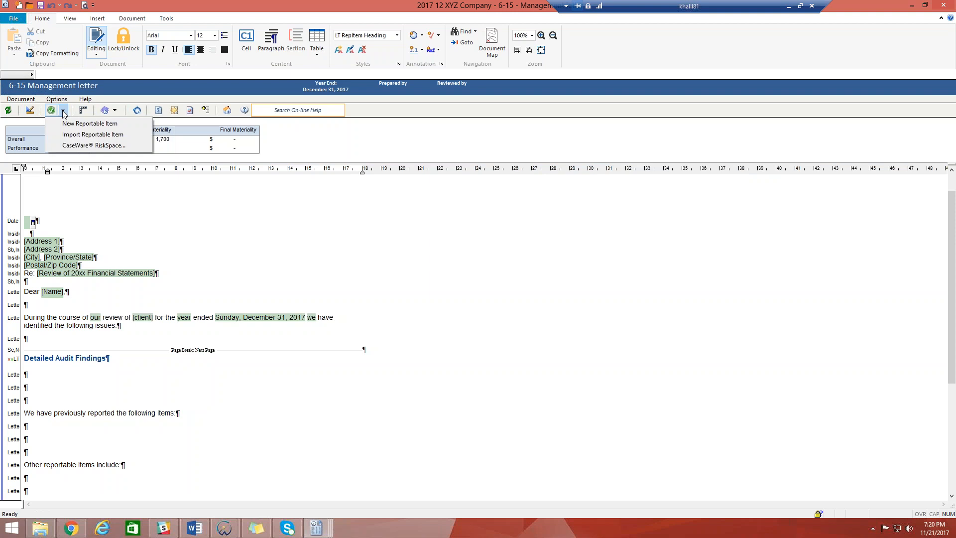
click(78, 135)
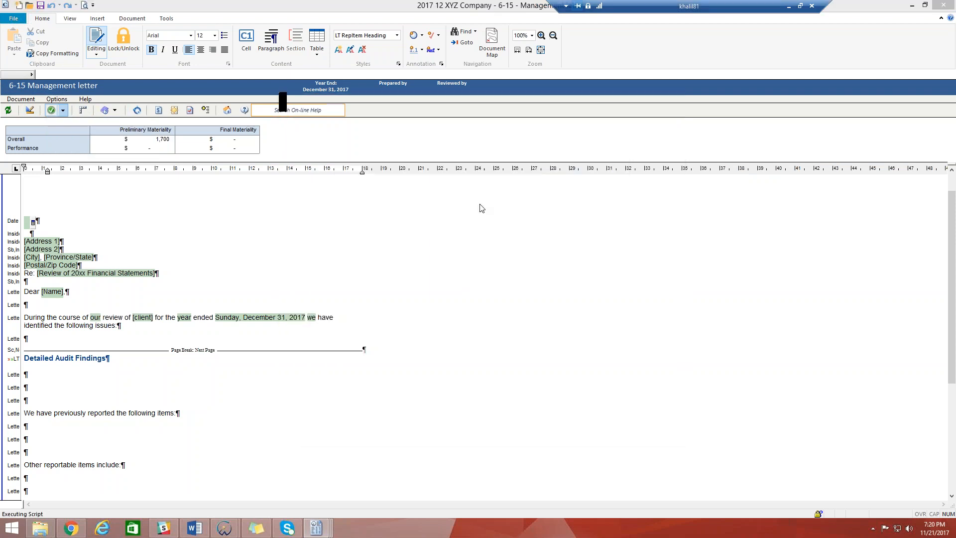
click(608, 198)
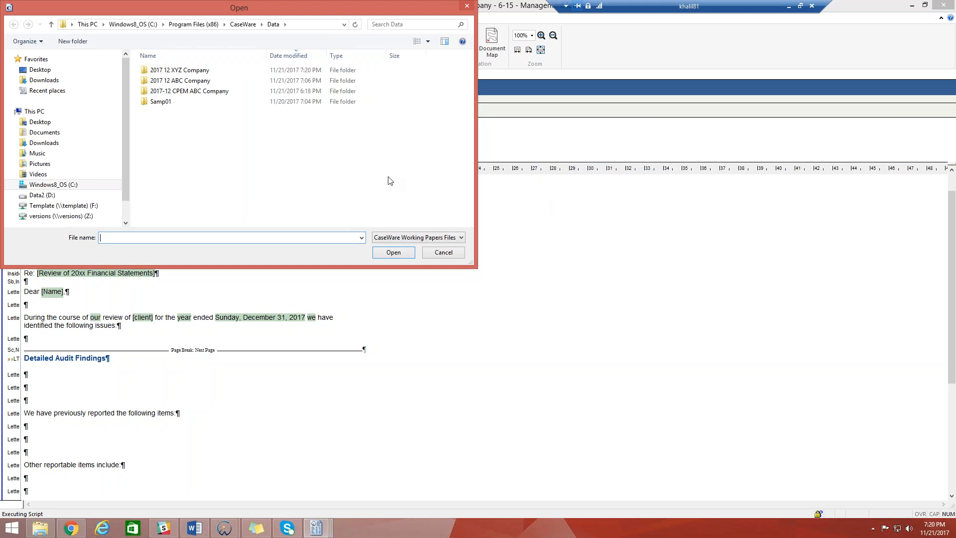
click(194, 96)
double_click(194, 95)
click(194, 92)
click(398, 253)
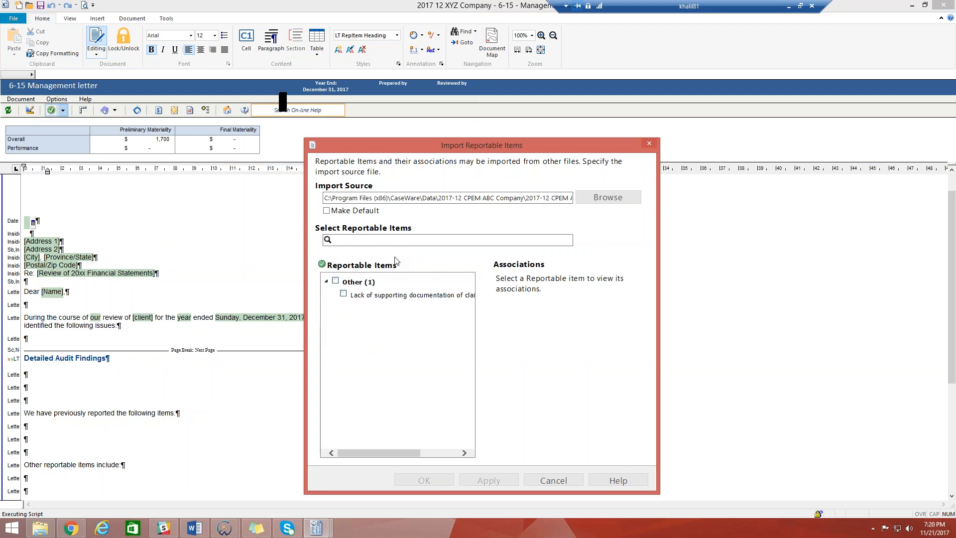
Step: Import the reportable item "Lack of supporting documentation of claimed expenditures" and accept its details
click(343, 294)
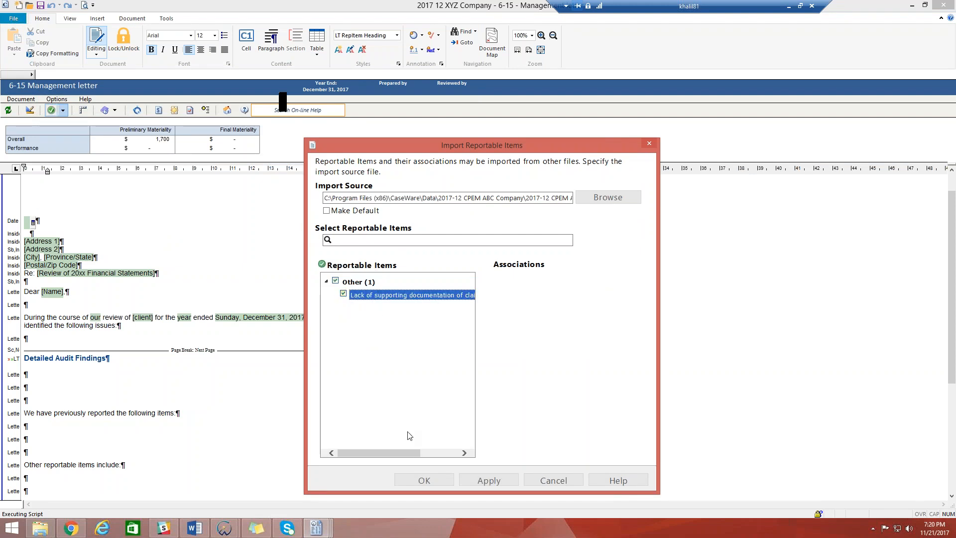
click(422, 479)
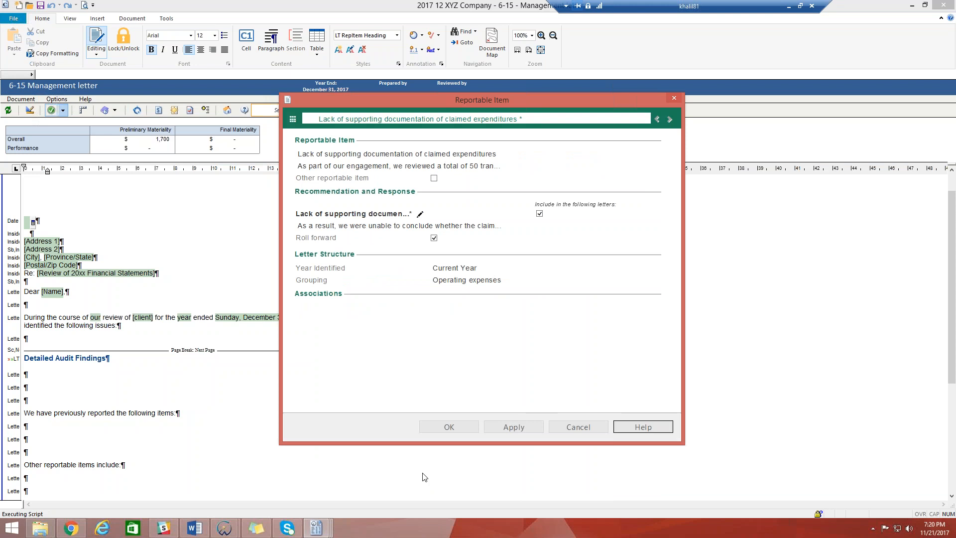
click(457, 431)
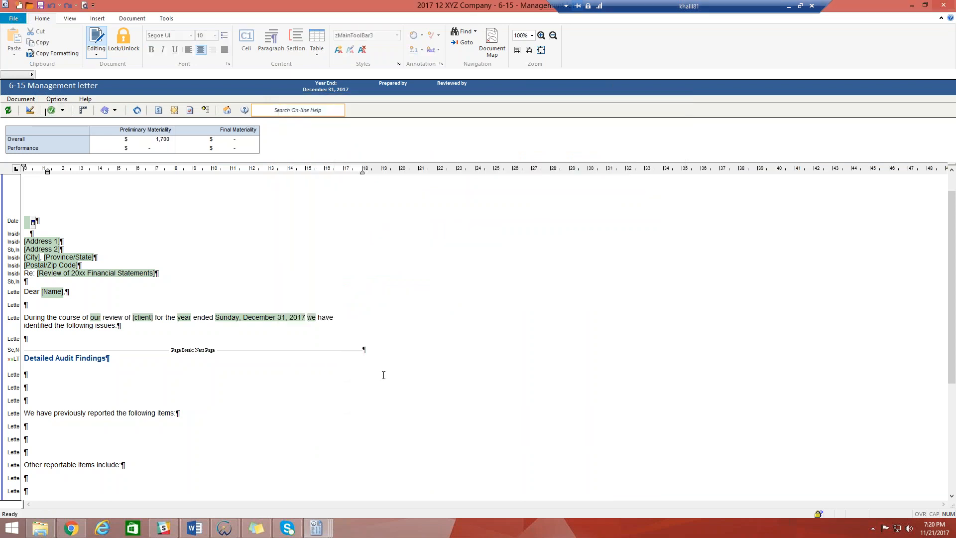
Step: Refresh the management letter to bring in the imported item and examine its Detailed Audit Findings section
click(8, 110)
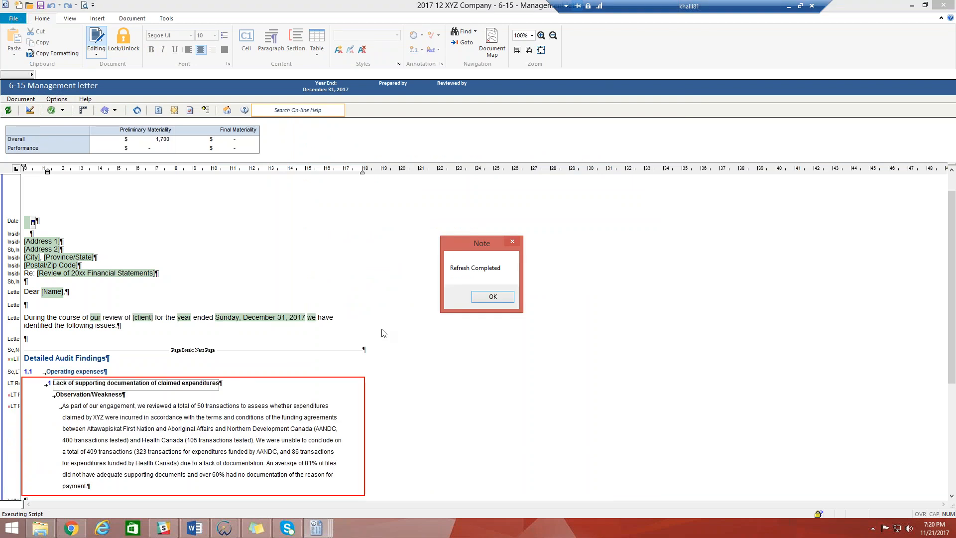
click(493, 297)
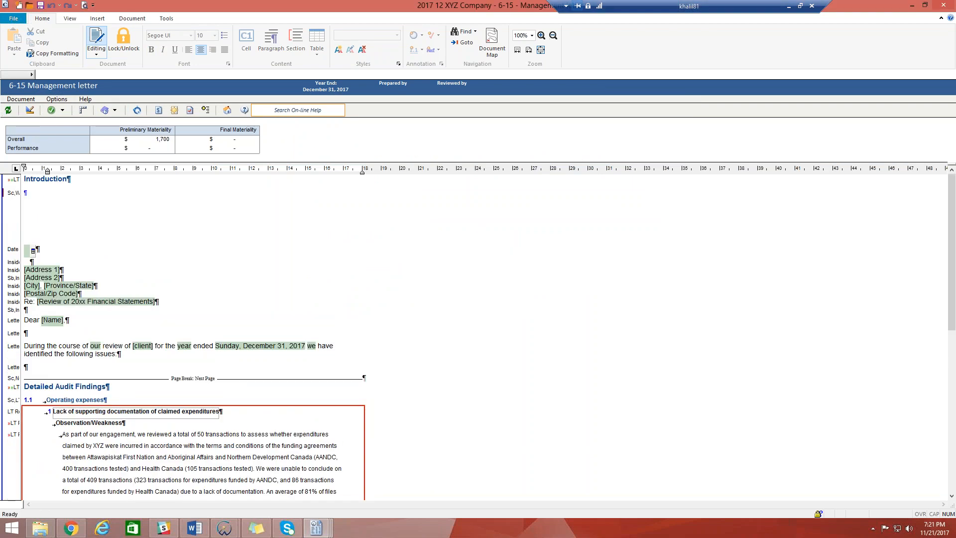
click(461, 376)
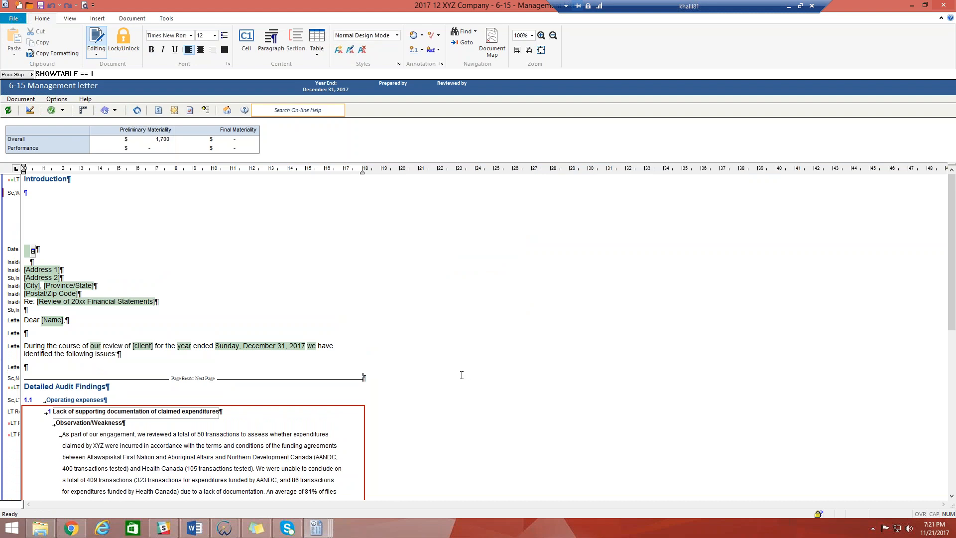
scroll(462, 375, down, 4)
scroll(461, 375, up, 1)
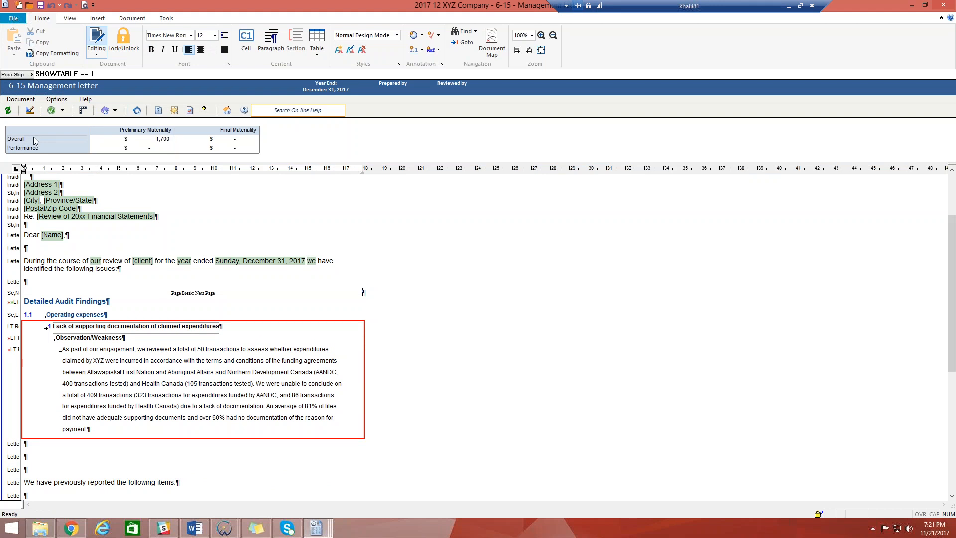
Step: Turn off the highlighting of reportable item changes and save the management letter
click(56, 99)
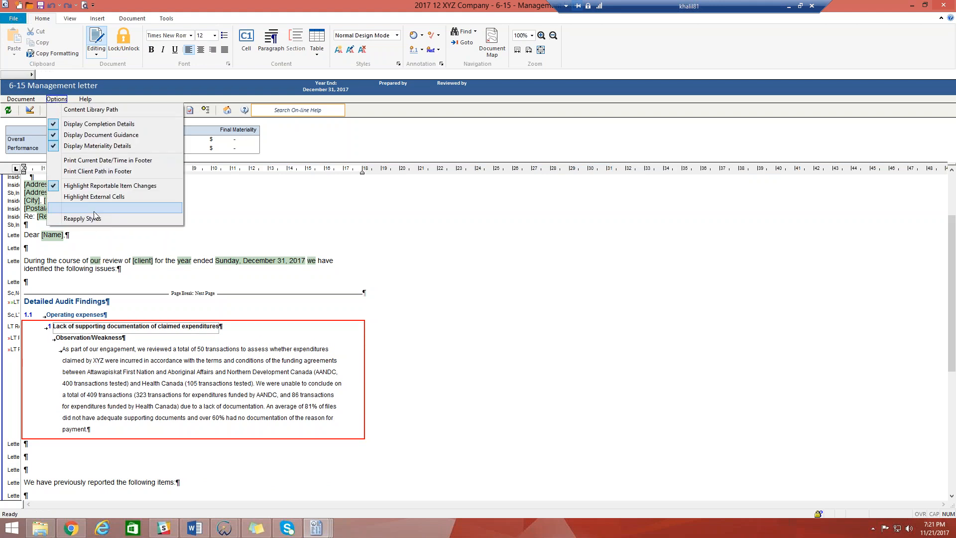
click(116, 187)
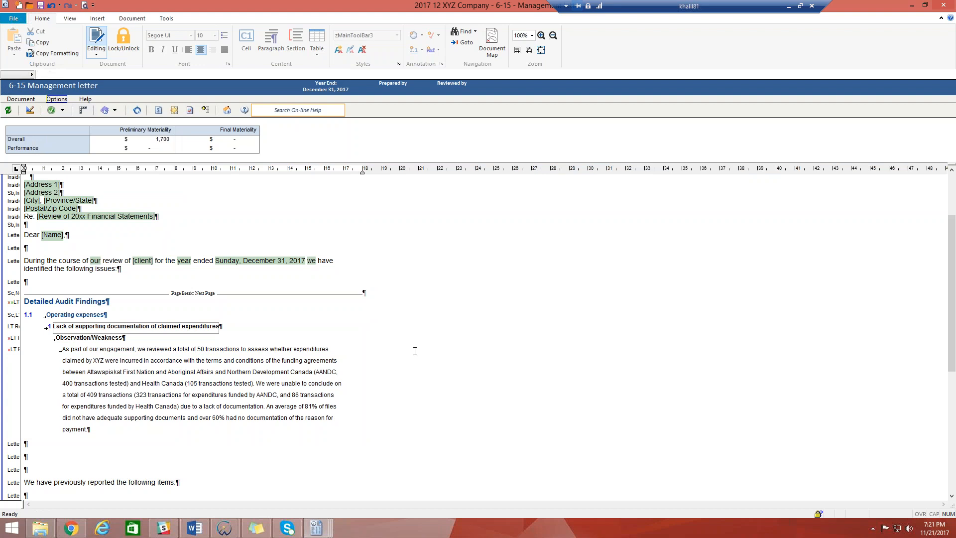
click(40, 5)
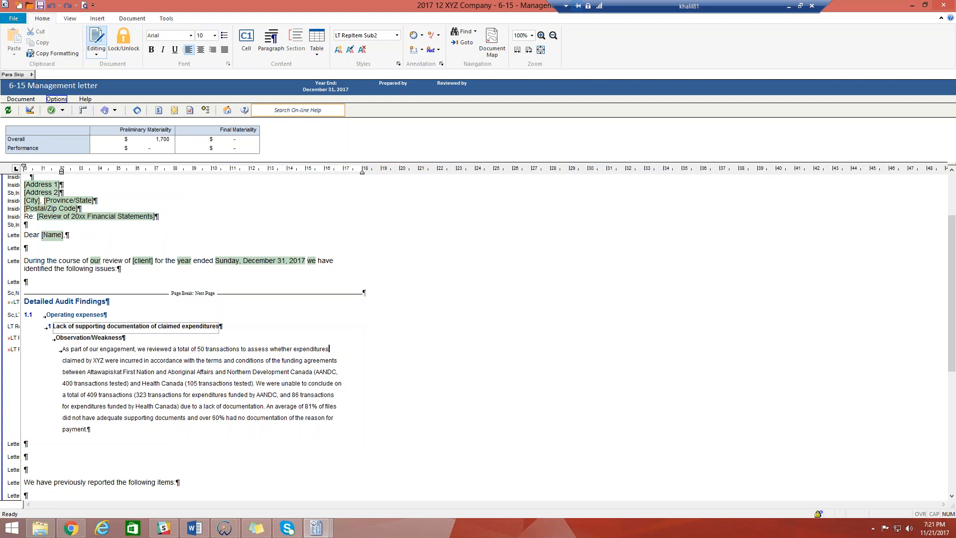